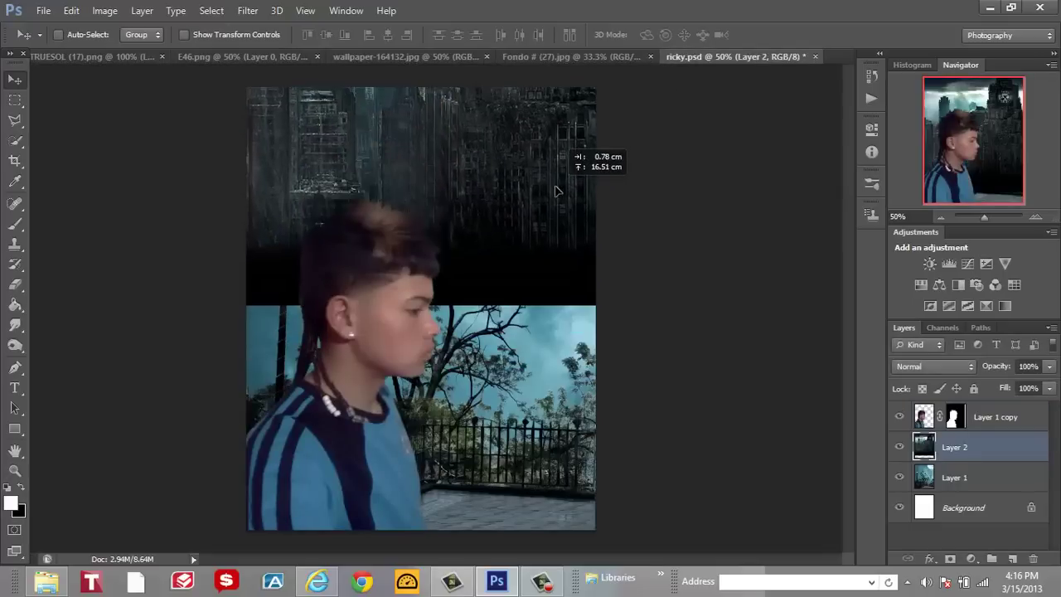
- Select Layer 1 and hide the city skyline on Layer 2
left_click(955, 478)
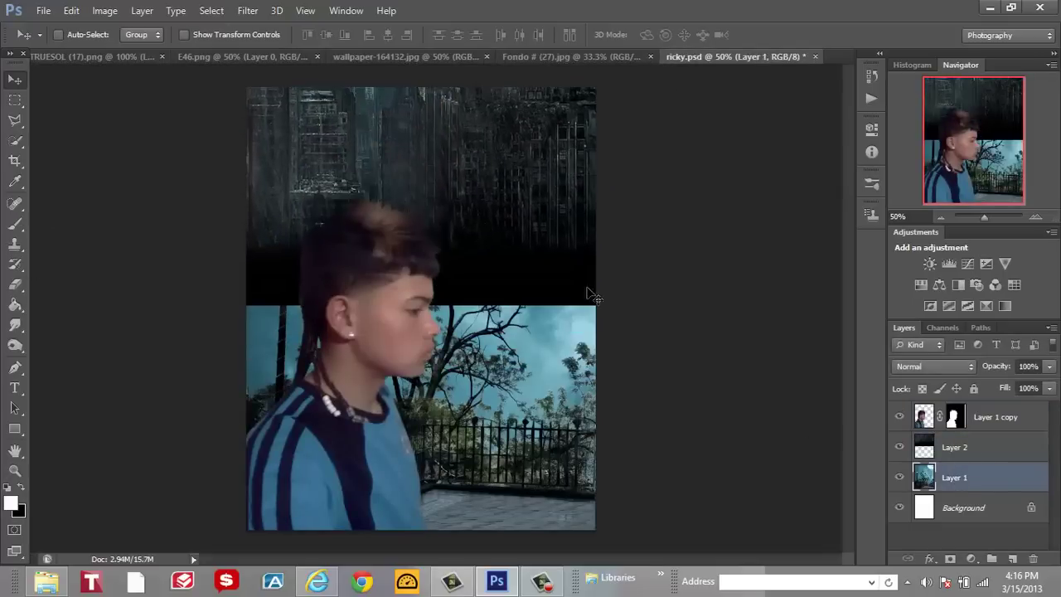
left_click(899, 447)
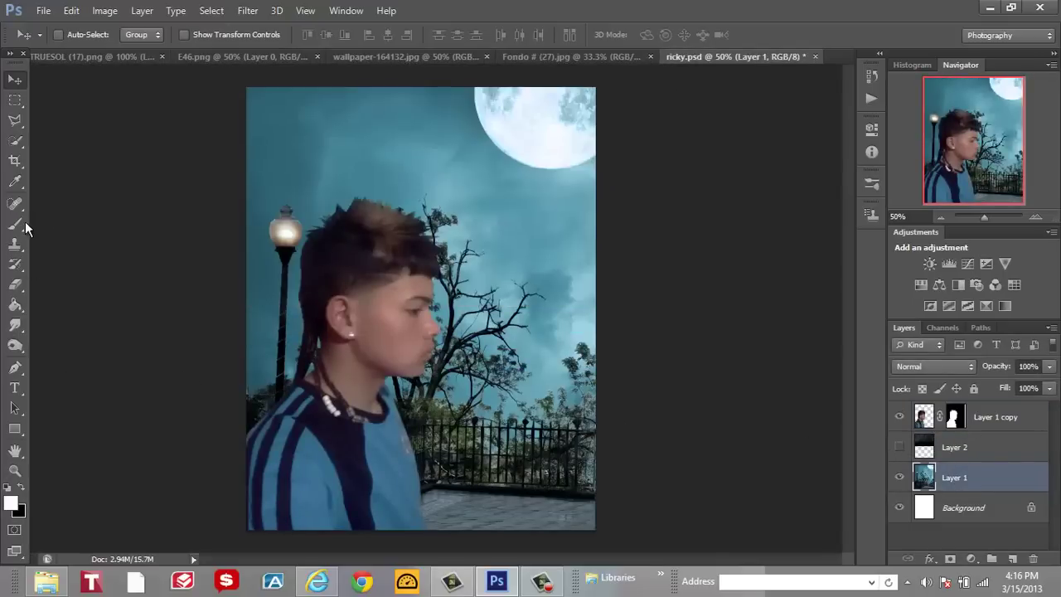
left_click(16, 121)
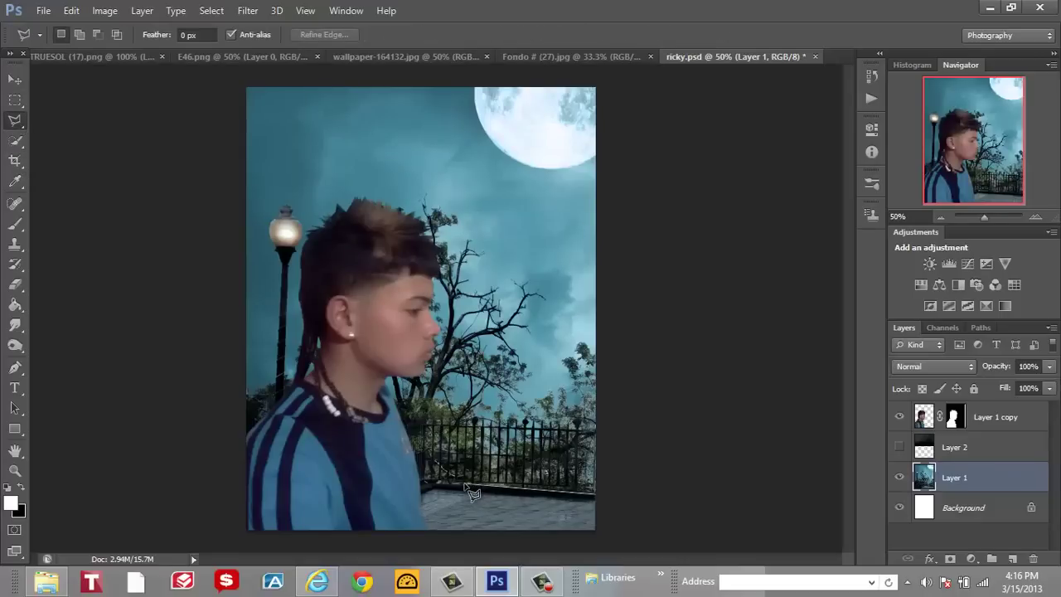
- Outline everything above the pavement with a polygonal lasso selection
left_click(410, 492)
left_click(205, 524)
left_click(228, 74)
left_click(639, 76)
left_click(629, 517)
left_click(596, 497)
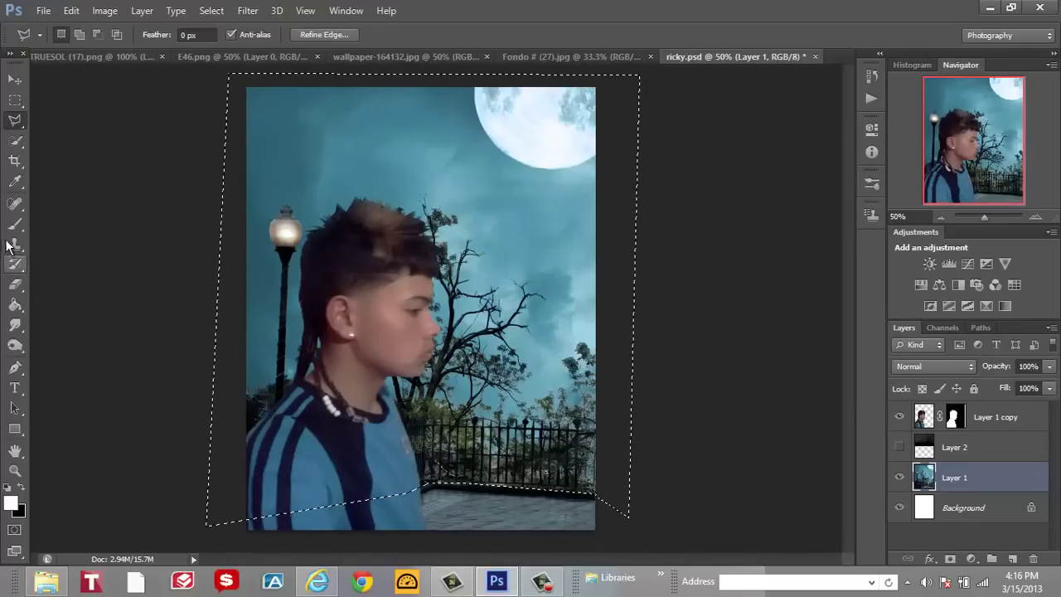
- Erase the moon, sky and trees inside the selection with a 300 px soft eraser
left_click(15, 283)
left_click(78, 34)
left_click(89, 208)
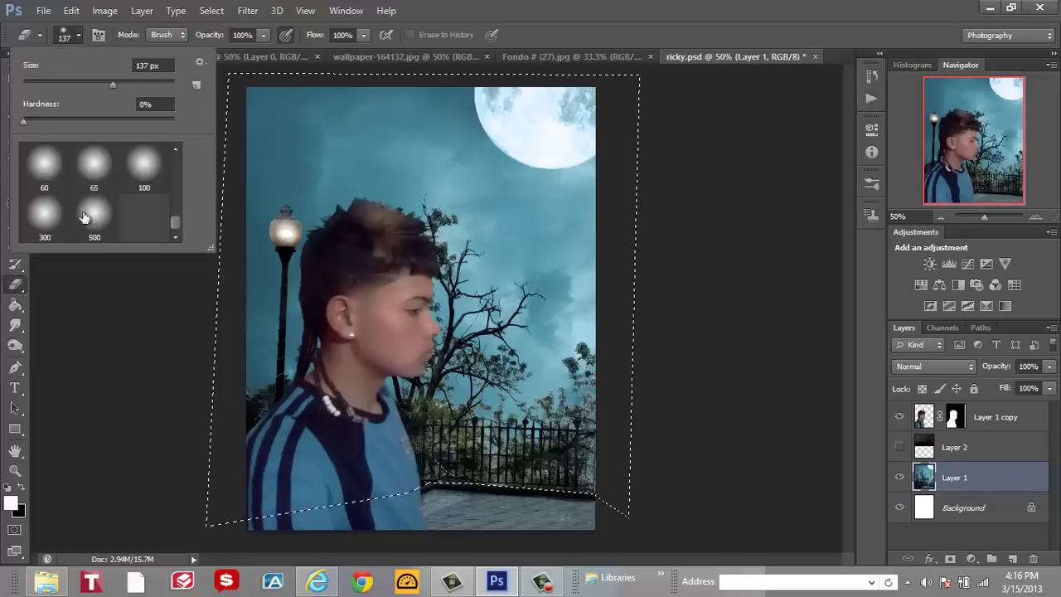
mouse_move(473, 147)
left_mouse_down()
mouse_move(274, 120)
mouse_move(383, 166)
mouse_move(207, 359)
mouse_move(490, 438)
mouse_move(572, 447)
left_mouse_up()
mouse_move(584, 266)
left_mouse_down()
mouse_move(570, 348)
mouse_move(383, 416)
mouse_move(587, 236)
mouse_move(494, 202)
mouse_move(593, 108)
mouse_move(234, 162)
left_mouse_up()
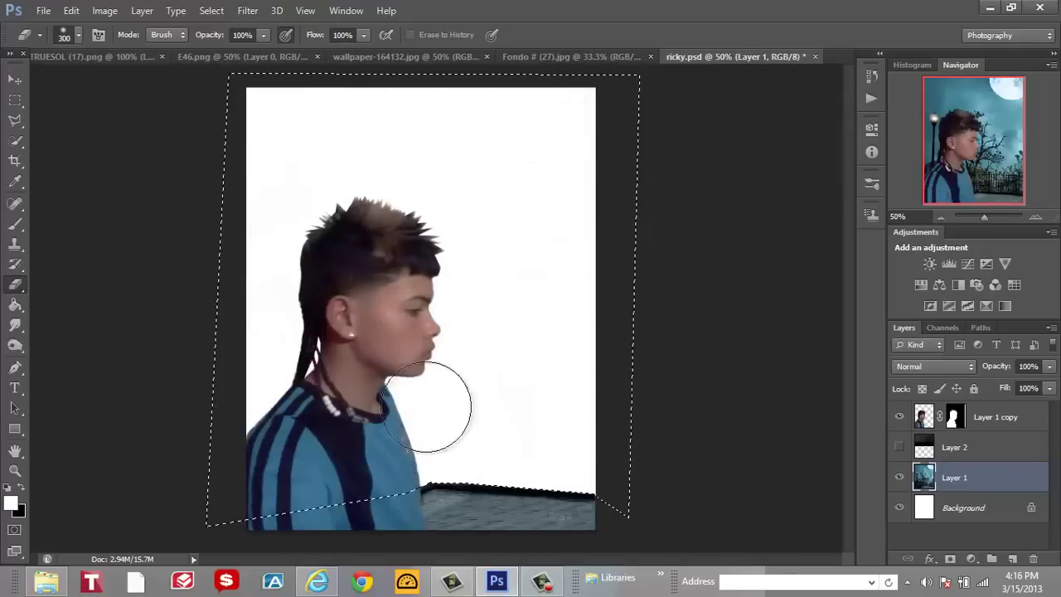
- Deselect and bring up the E46.png stone wall image
left_click(15, 140)
right_click(15, 140)
left_click(99, 157)
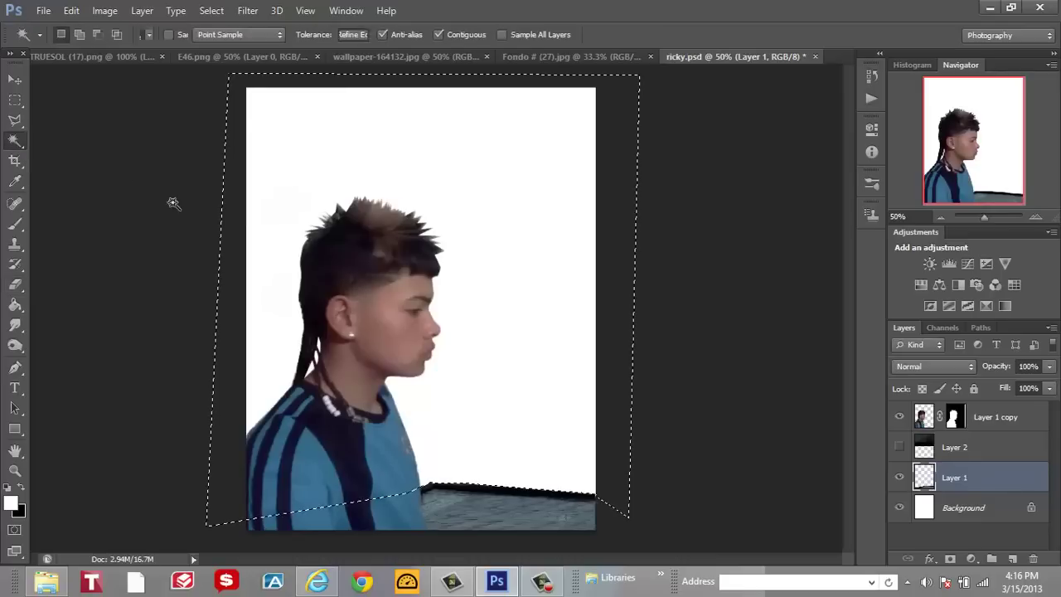
key("ctrl+d")
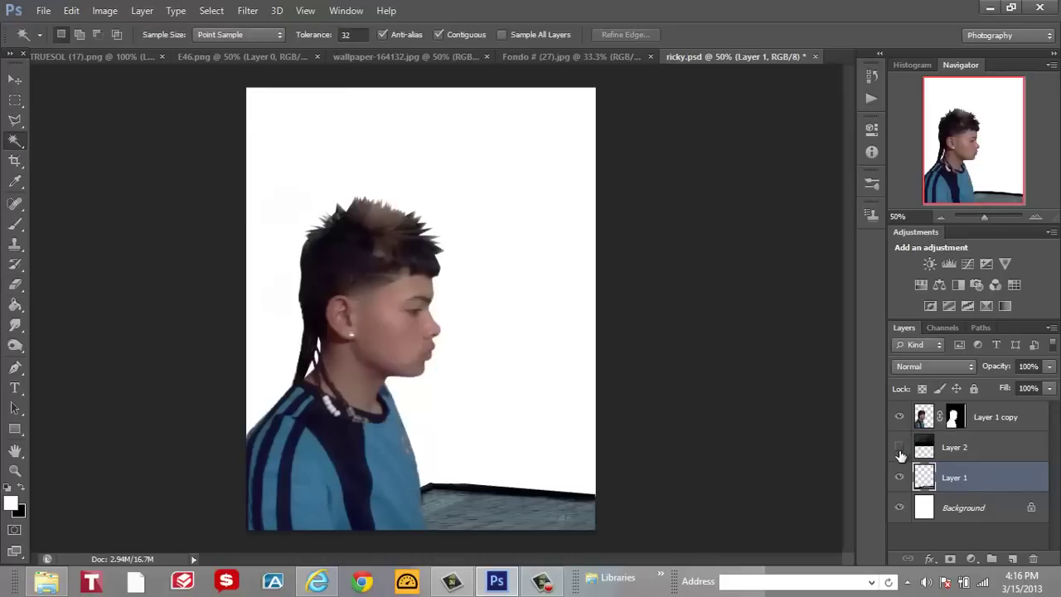
left_click(15, 79)
left_click(217, 57)
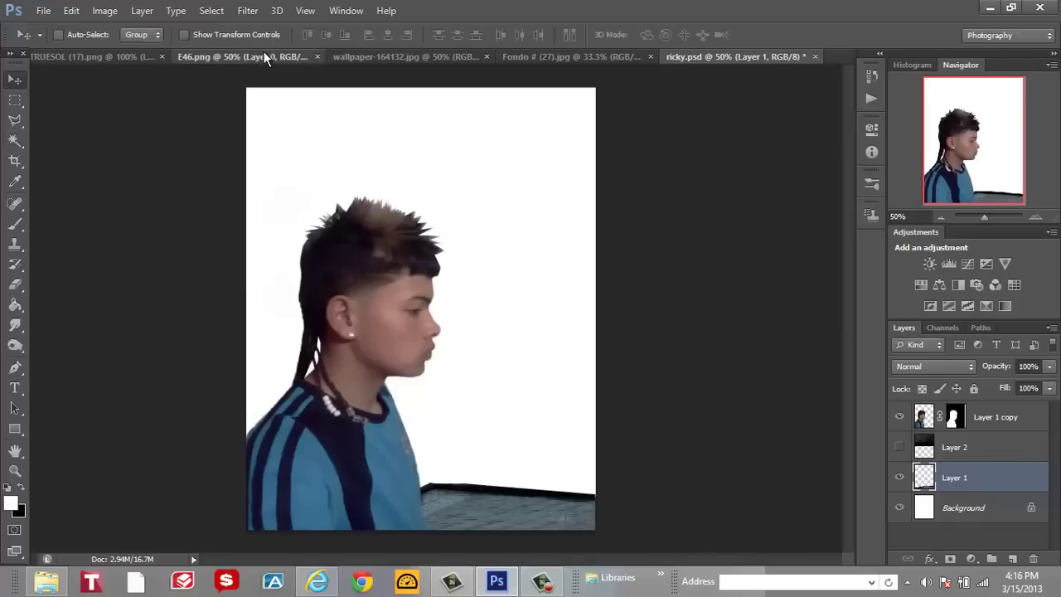
- Bring the E46.png stone wall into ricky.psd and shrink it to about 94% by 74%
left_click_drag(394, 116, 537, 413)
mouse_move(456, 431)
left_mouse_down()
mouse_move(498, 406)
mouse_move(454, 431)
left_mouse_up()
left_click(73, 11)
left_click(168, 289)
left_click_drag(754, 357, 722, 389)
left_click(779, 34)
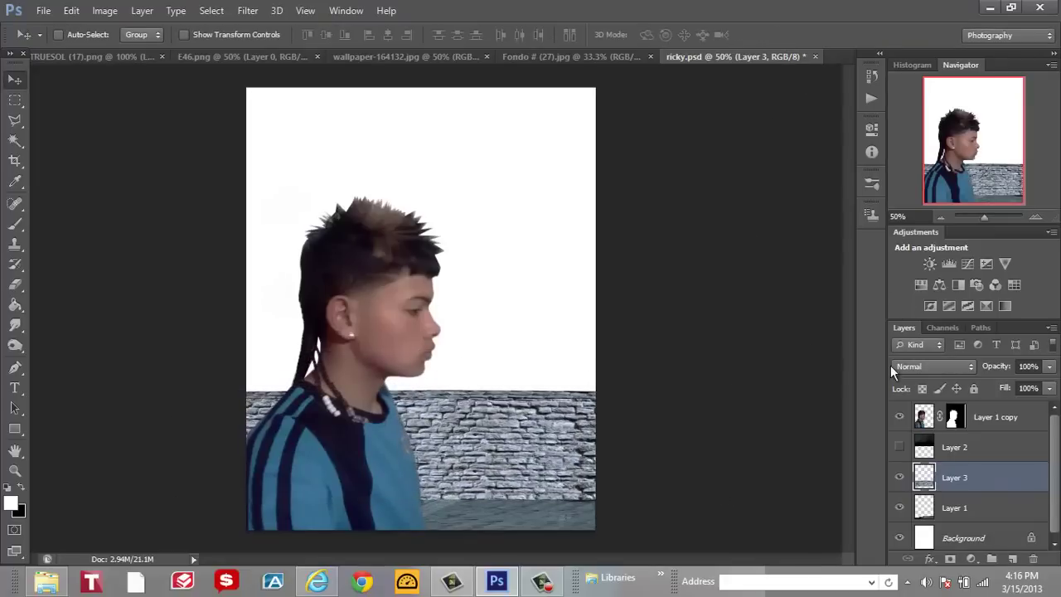
- Show the city layer again, fine-tune the wall's position, and slide the city image down
left_click(896, 446)
left_click_drag(499, 239, 497, 148)
mouse_move(557, 461)
left_mouse_down()
mouse_move(565, 469)
mouse_move(561, 462)
left_mouse_up()
left_click(945, 452)
left_click_drag(529, 160, 565, 328)
left_click_drag(559, 229, 591, 238)
left_click_drag(426, 148, 423, 179)
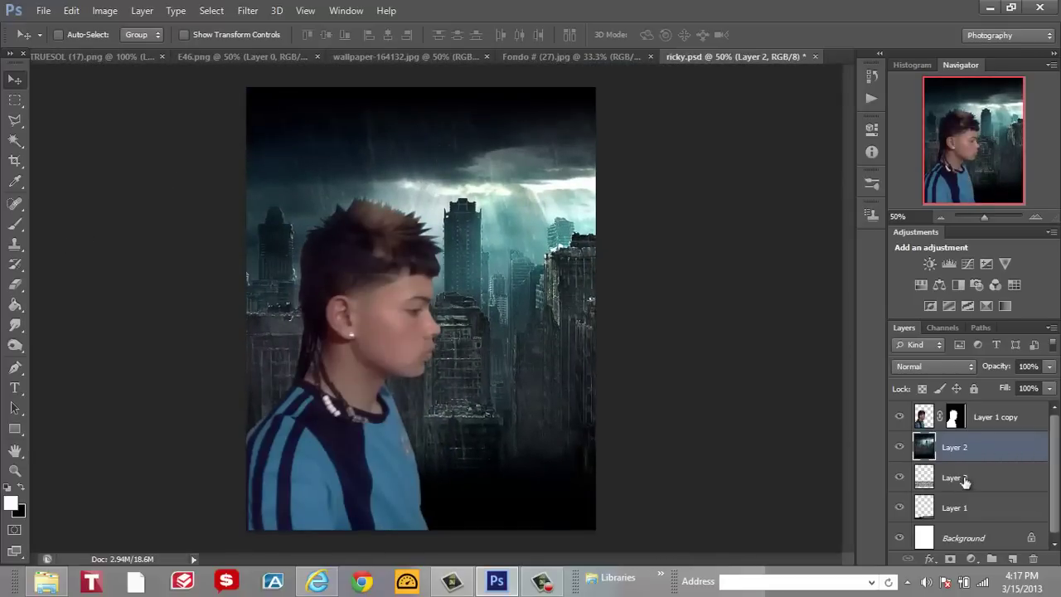
- Set the city layer to 53% opacity and erase its bottom with the 300 px eraser
left_click(1049, 367)
left_click_drag(1011, 384, 1010, 385)
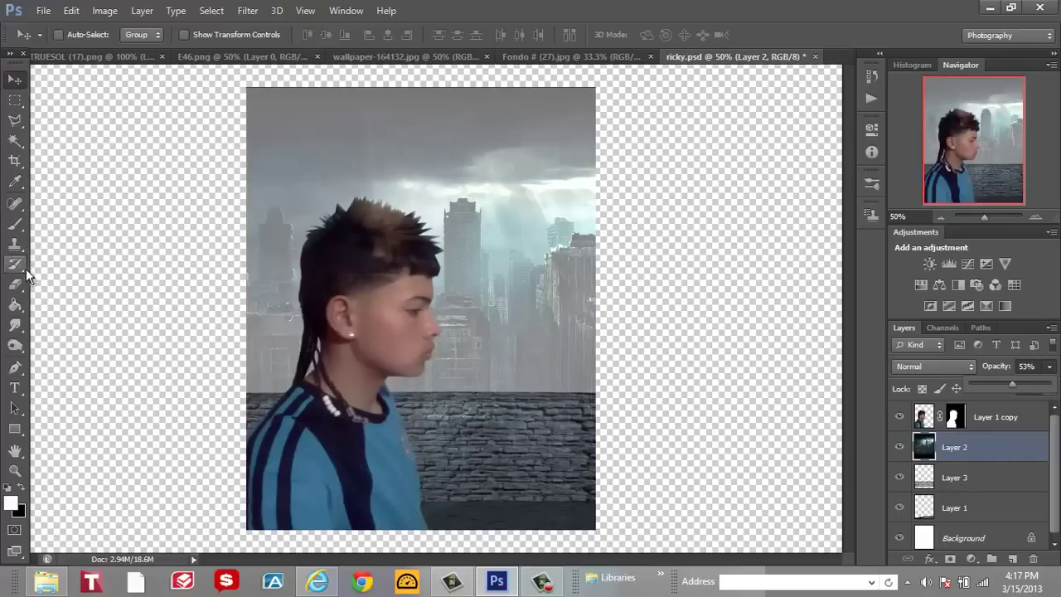
left_click(15, 285)
mouse_move(538, 489)
left_mouse_down()
mouse_move(592, 486)
mouse_move(525, 498)
mouse_move(299, 490)
mouse_move(414, 469)
mouse_move(611, 464)
mouse_move(303, 472)
mouse_move(273, 450)
left_mouse_up()
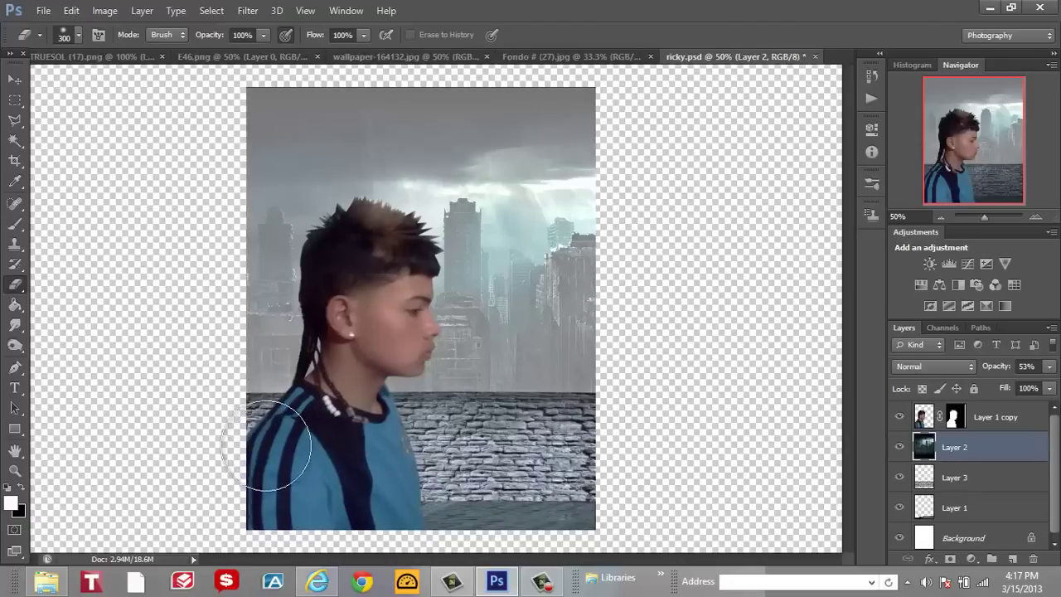
- Erase the city along the wall's top edge with a 100 px soft eraser
left_click(80, 35)
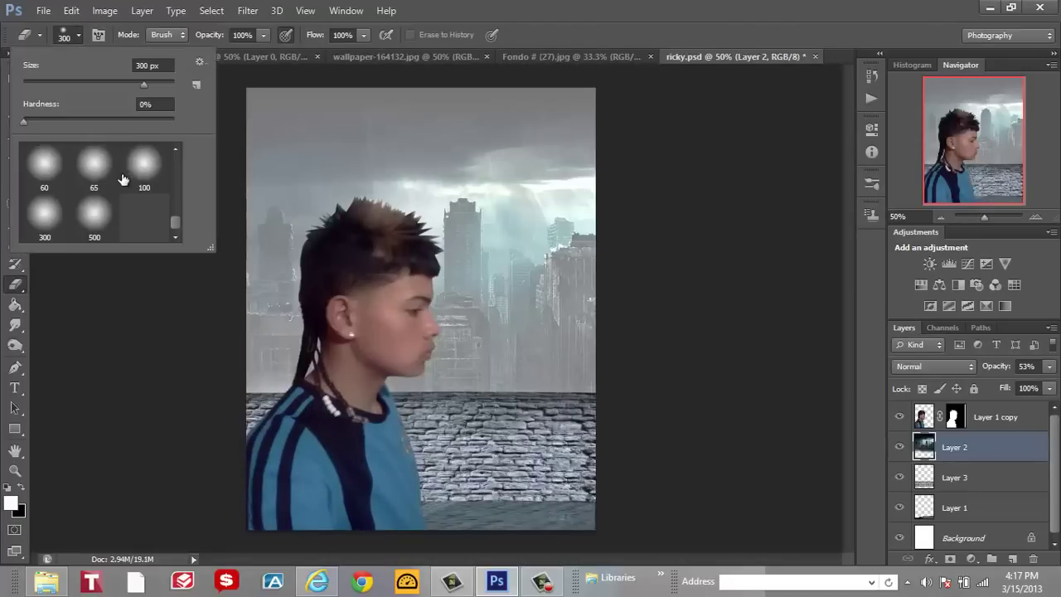
left_click(144, 165)
left_click(600, 409)
mouse_move(580, 409)
left_mouse_down()
mouse_move(388, 411)
mouse_move(525, 414)
left_mouse_up()
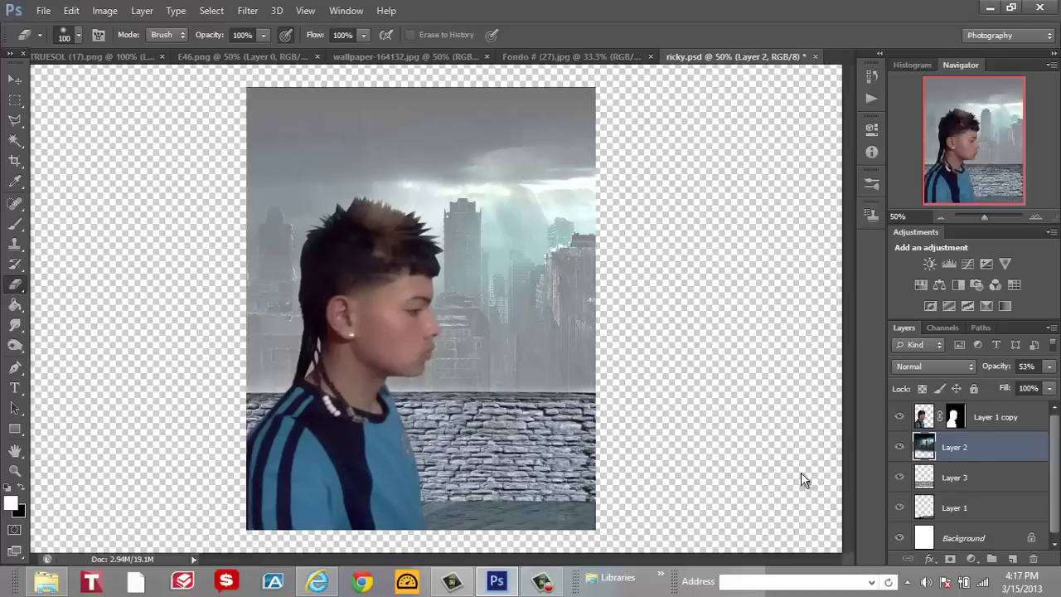
left_click(1049, 369)
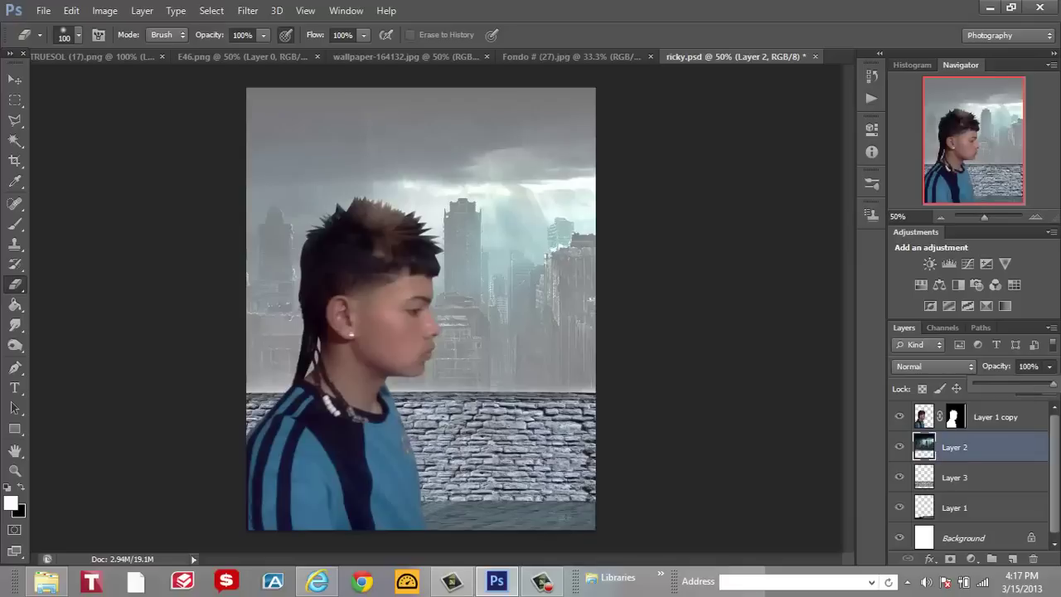
- Restore the city layer to 100% opacity and move it down about 0.78 cm
left_click_drag(1028, 384, 1053, 384)
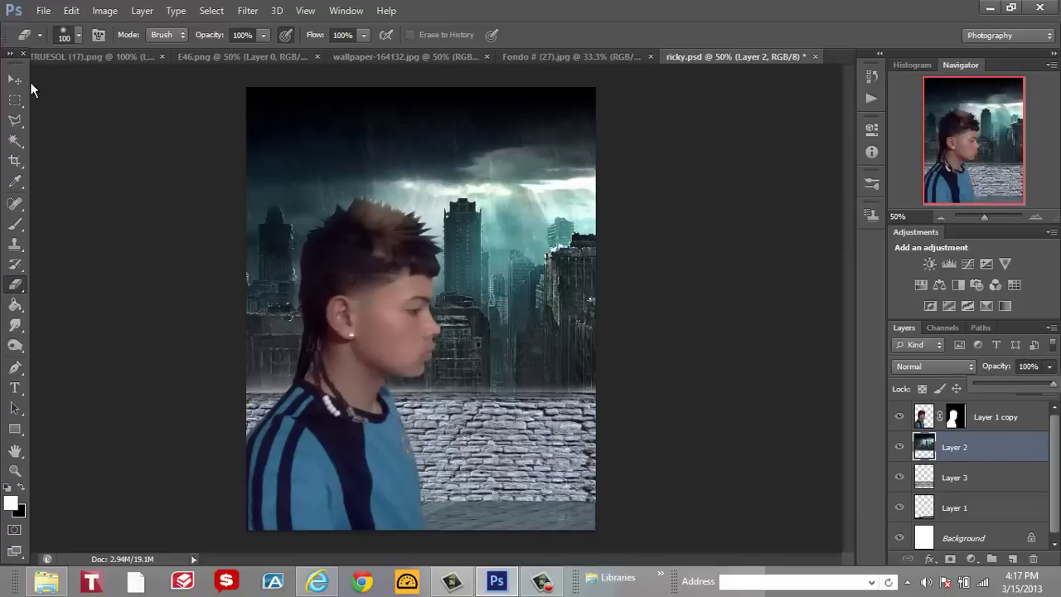
left_click(14, 79)
left_click_drag(502, 155, 507, 164)
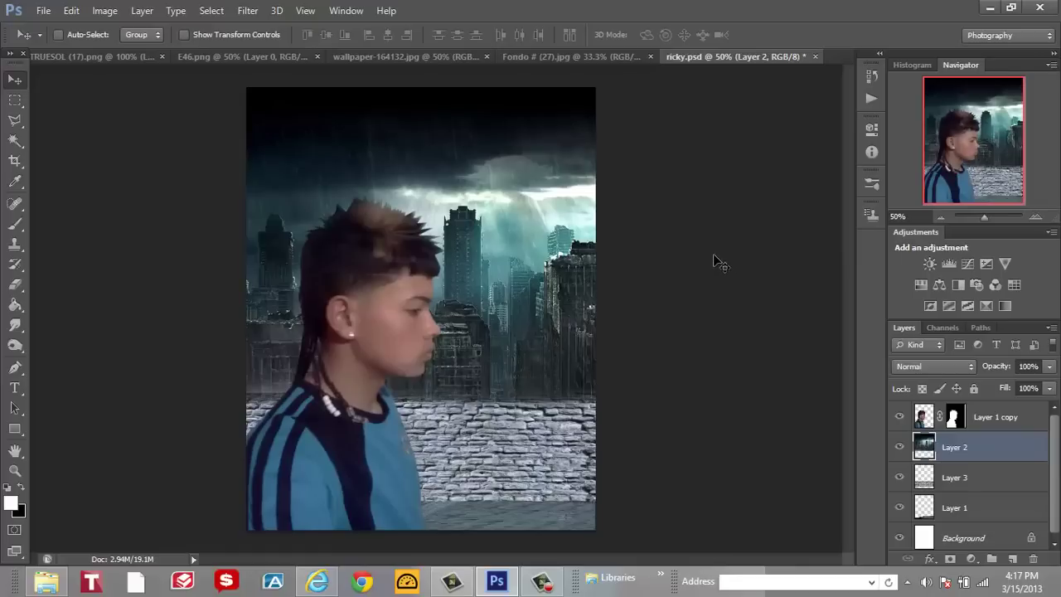
- Erase along the bottom edge of the brick wall on Layer 3
left_click(969, 478)
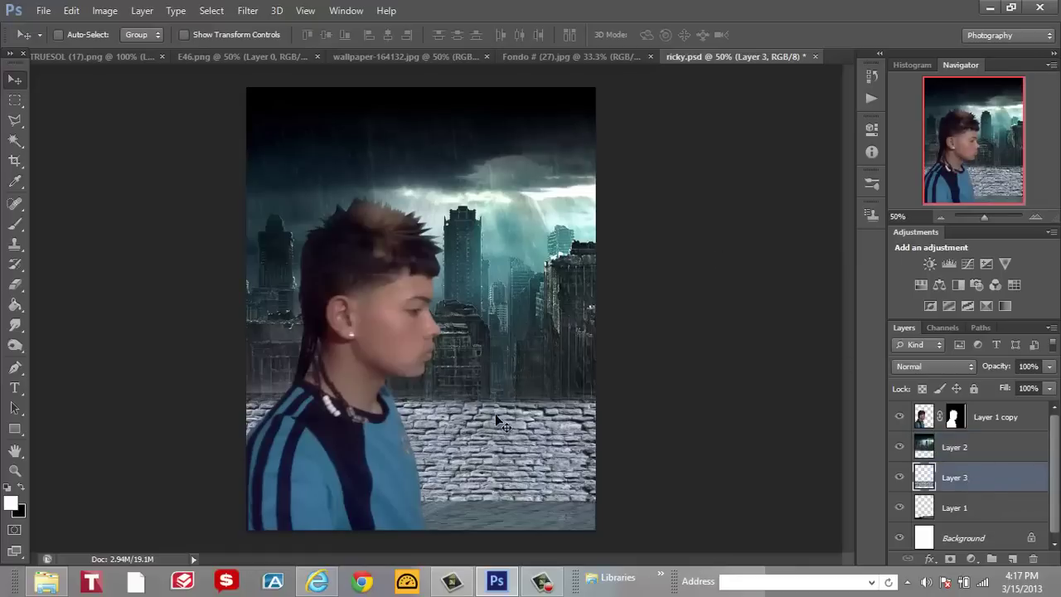
left_click(15, 283)
mouse_move(578, 519)
left_mouse_down()
mouse_move(510, 520)
mouse_move(576, 519)
mouse_move(503, 517)
mouse_move(581, 517)
mouse_move(402, 517)
left_mouse_up()
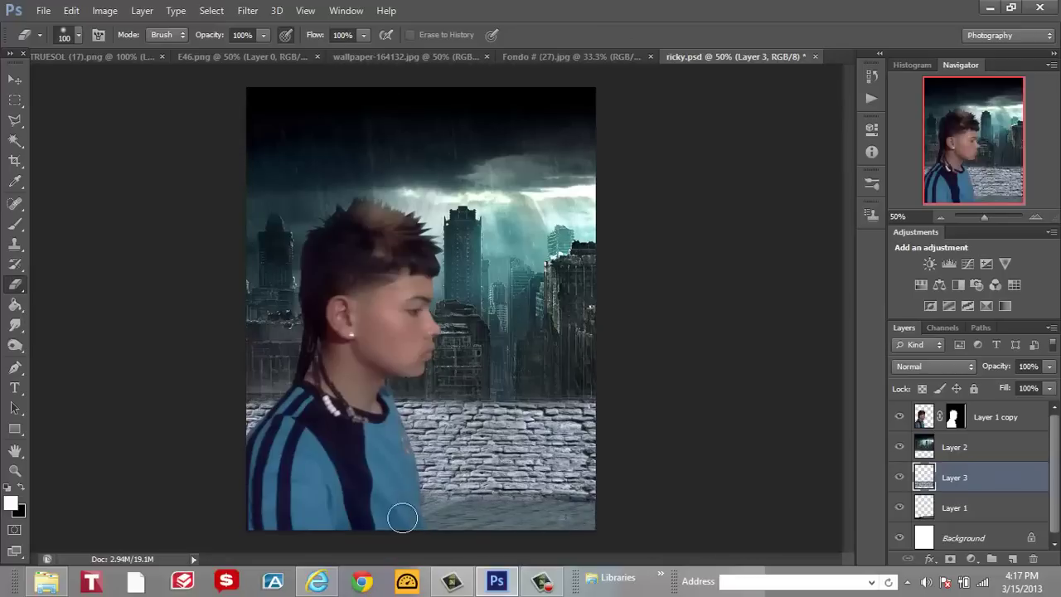
mouse_move(517, 517)
left_mouse_down()
mouse_move(629, 517)
mouse_move(348, 502)
left_mouse_up()
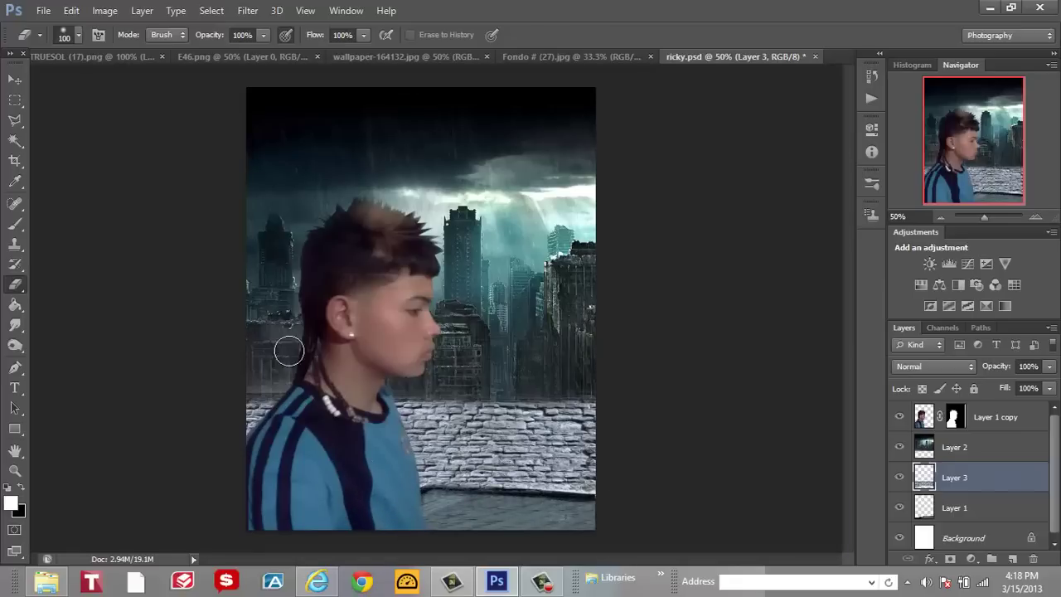
left_click(15, 79)
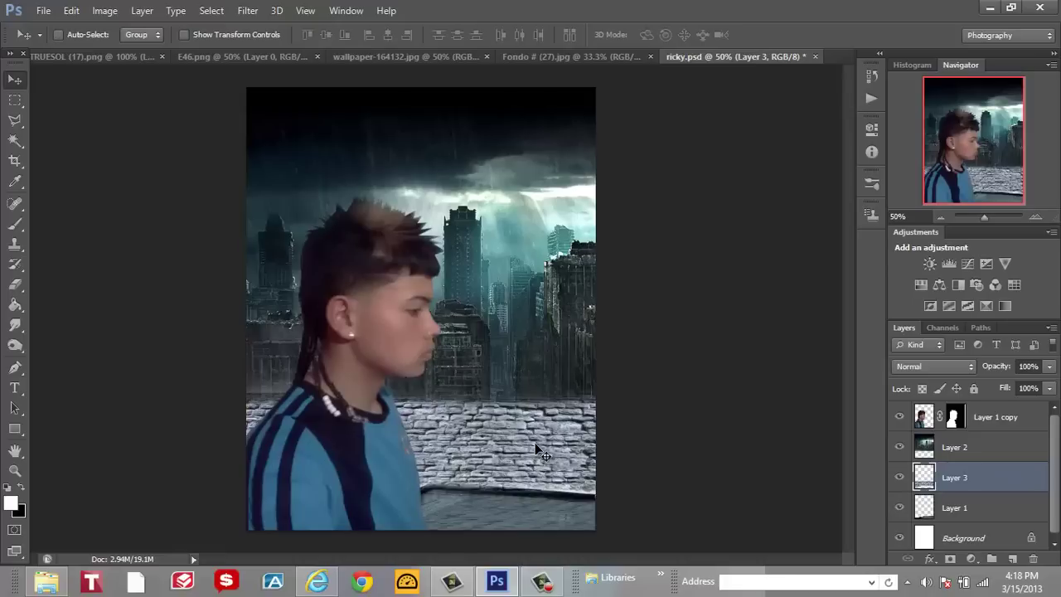
- Nudge the brick wall and the city image (about 0.35 cm) down
left_click_drag(536, 448, 537, 449)
left_click(953, 448)
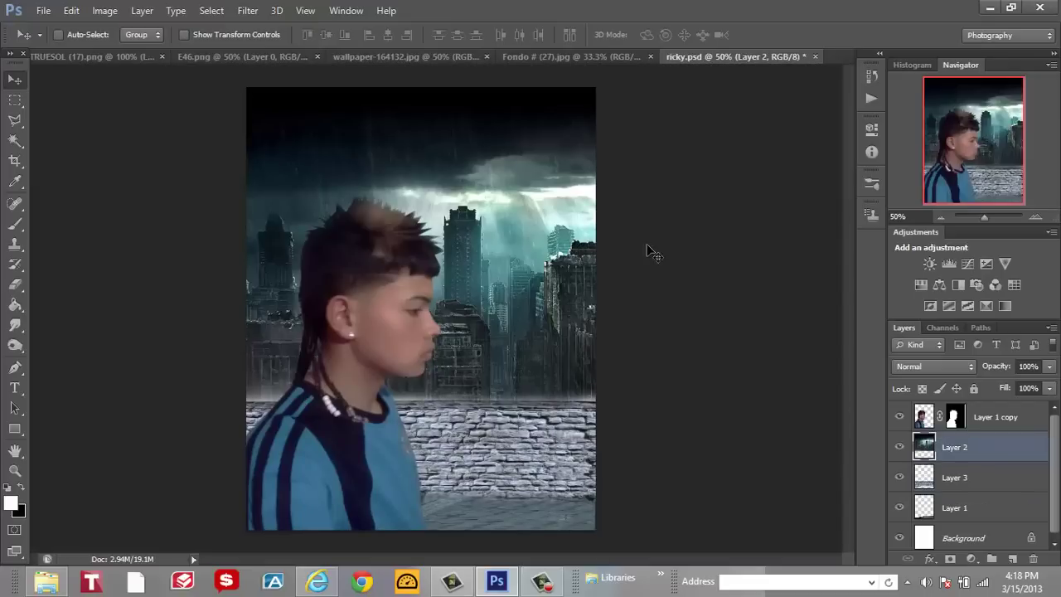
left_click_drag(524, 249, 526, 253)
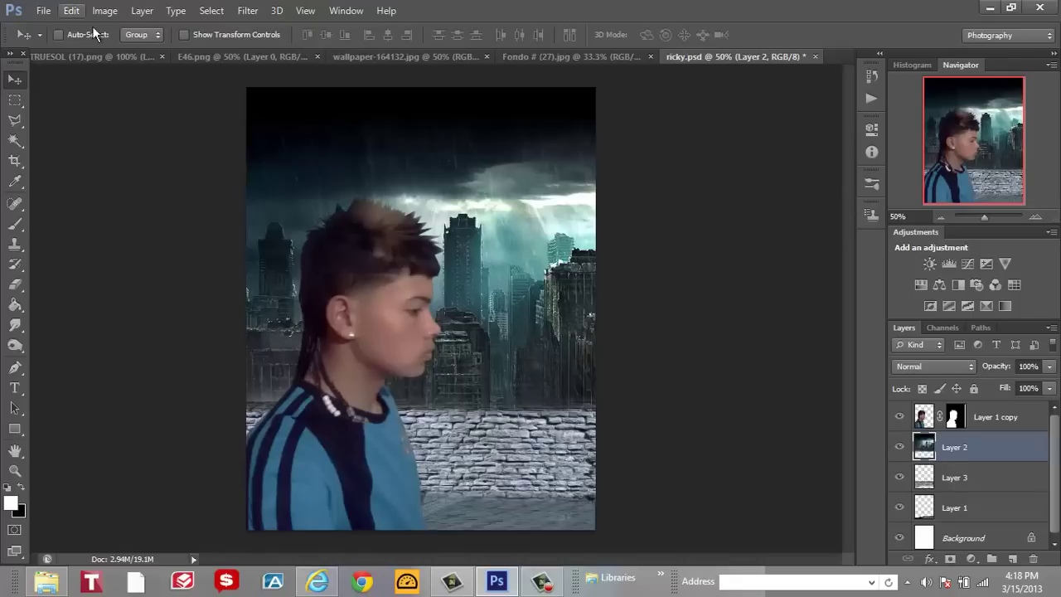
- Drag the moon from TRUESOL (17).png into the top-right of ricky.psd
left_click(118, 54)
left_click_drag(435, 300, 584, 125)
left_click(452, 62)
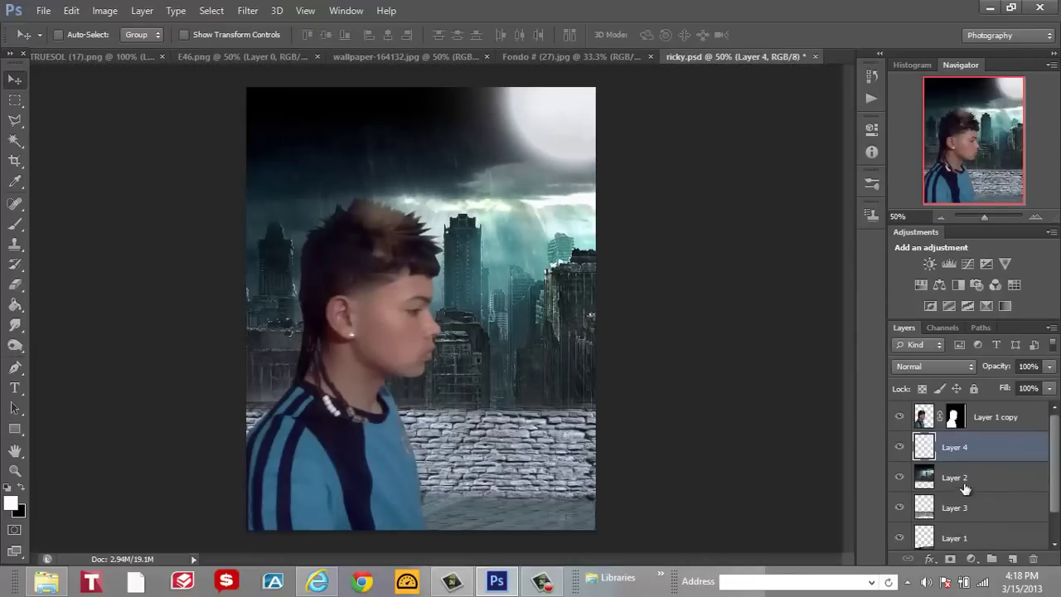
- Paint a 300 px soft white glow over the moon on new Layer 5, placed below Layer 4
left_click(1013, 559)
key("b")
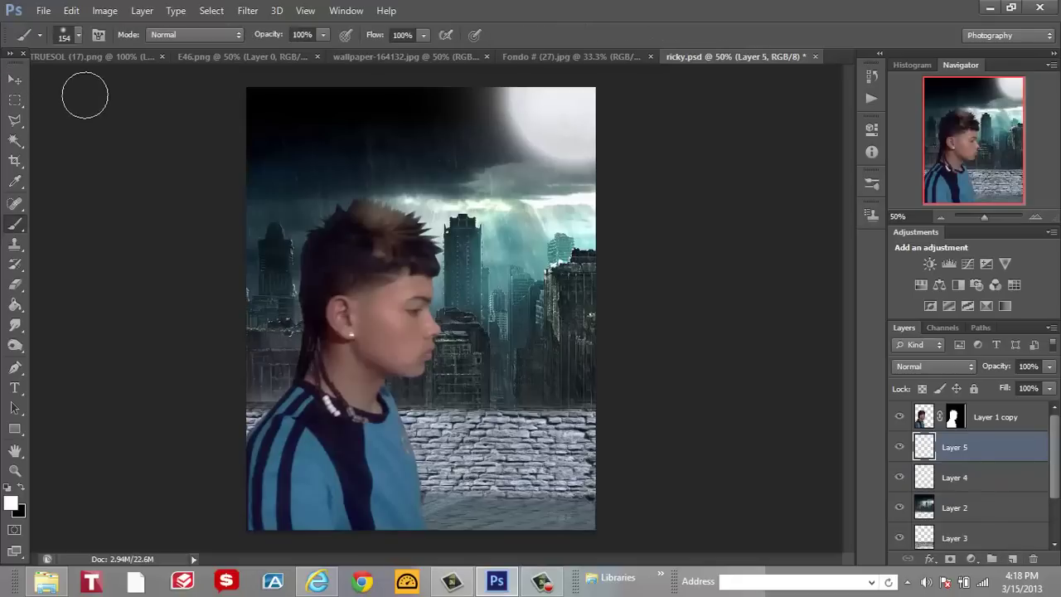
left_click(79, 35)
left_click(44, 213)
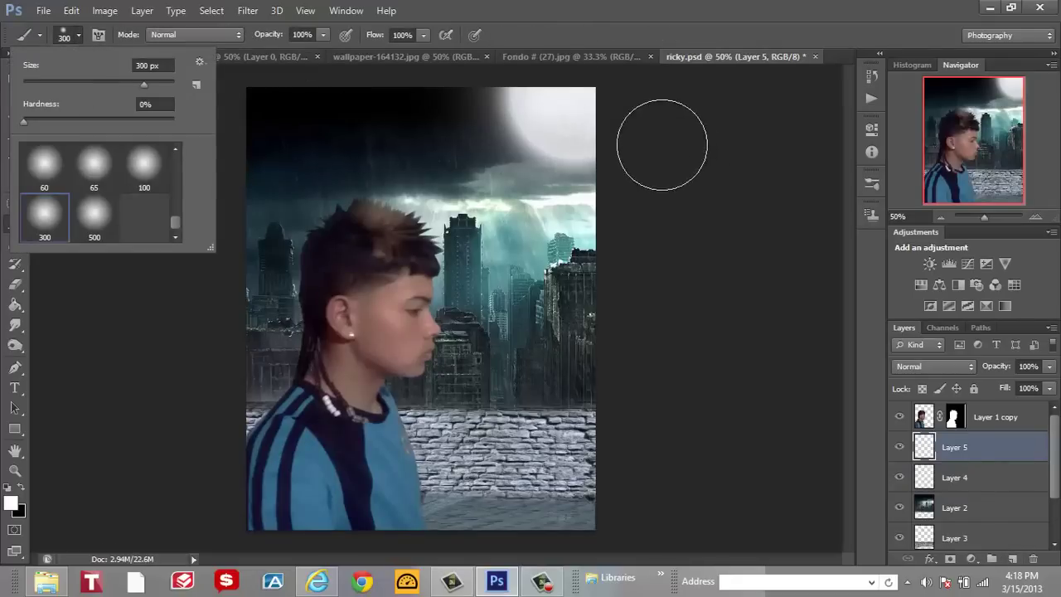
left_click(629, 170)
mouse_move(569, 135)
left_mouse_down()
mouse_move(521, 111)
mouse_move(556, 111)
left_mouse_up()
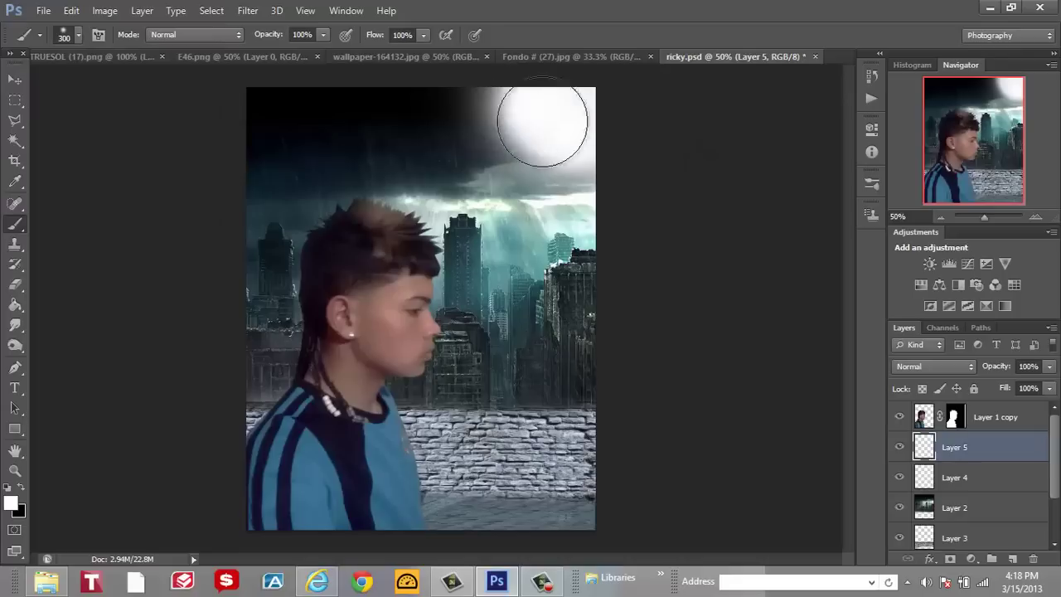
left_click_drag(976, 451, 977, 495)
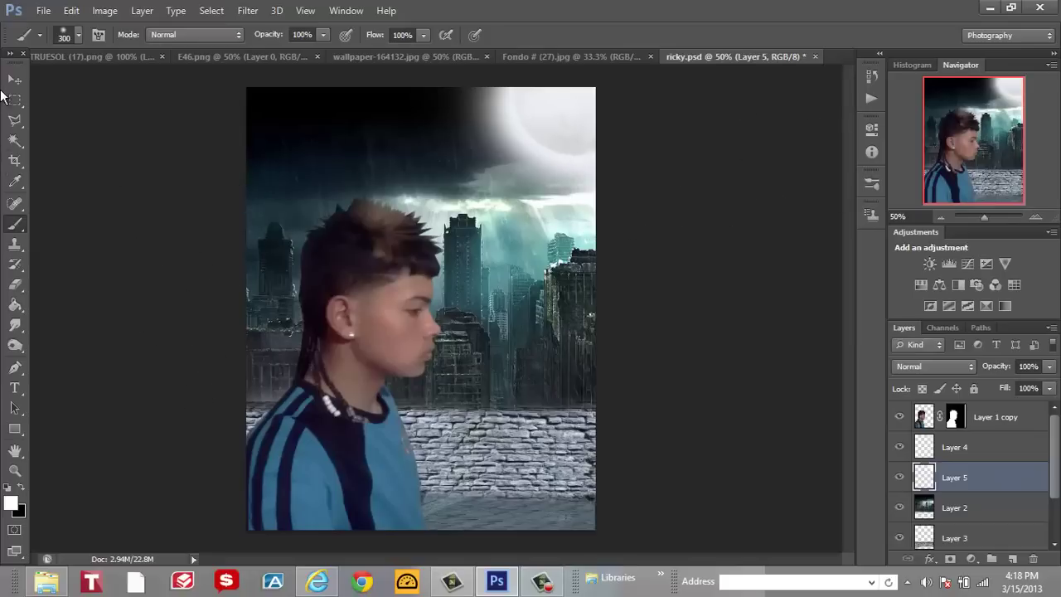
- Flatten the image into Background and duplicate it as Background copy
left_click(143, 11)
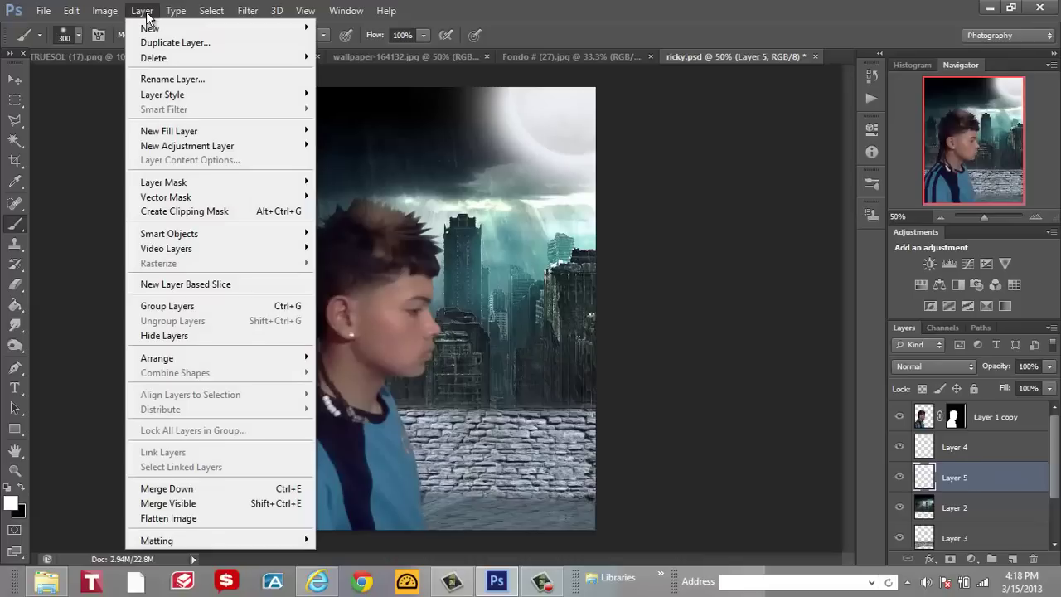
left_click(174, 518)
right_click(955, 418)
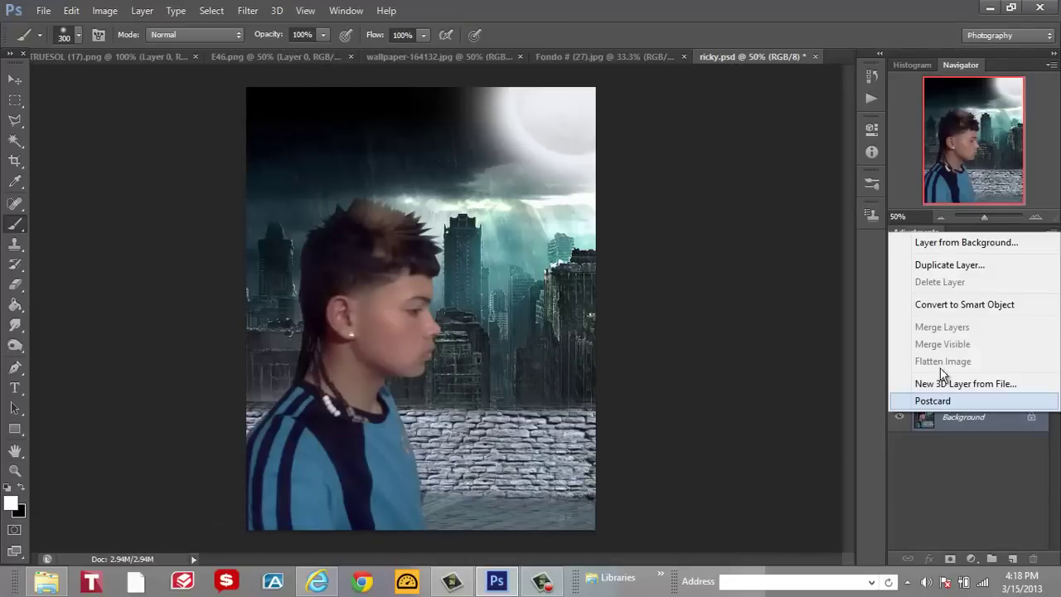
left_click(945, 264)
left_click(665, 175)
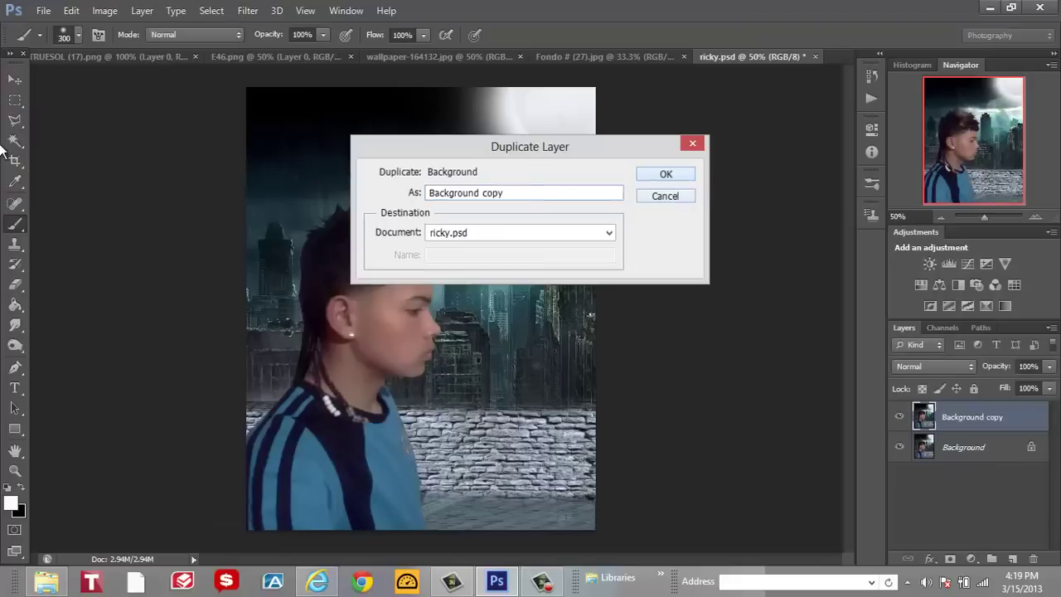
left_click(15, 325)
- Zoom in to 100% on the boy's face
left_click(78, 321)
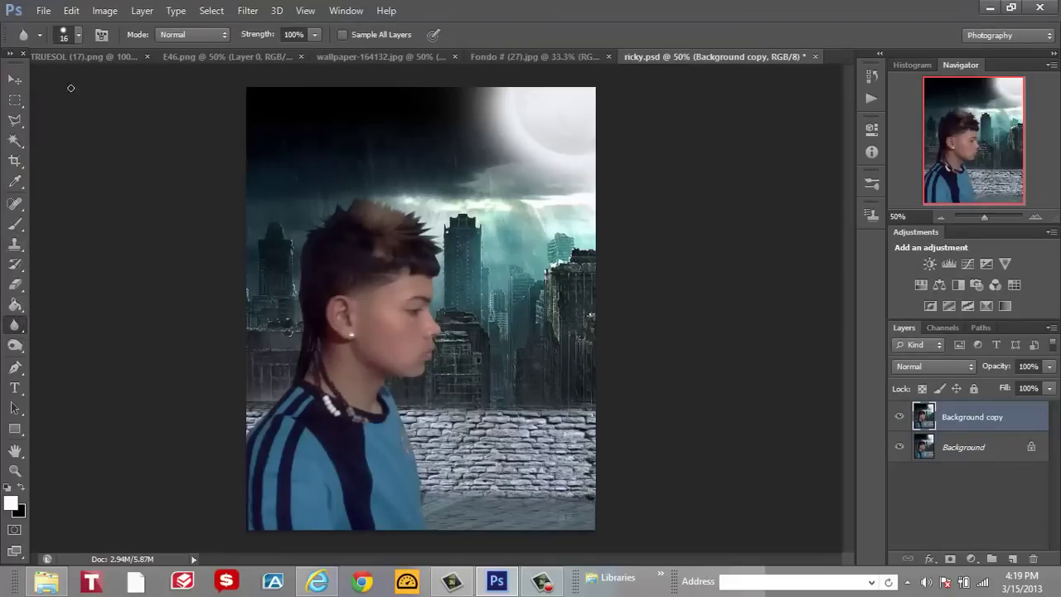
left_click(16, 470)
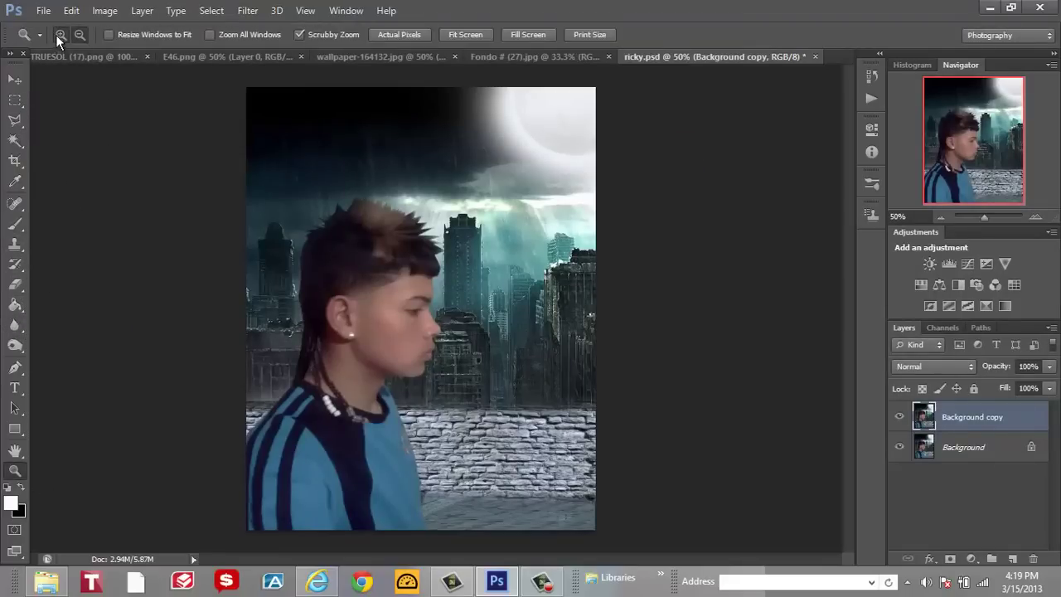
left_click(362, 391)
left_click(326, 339)
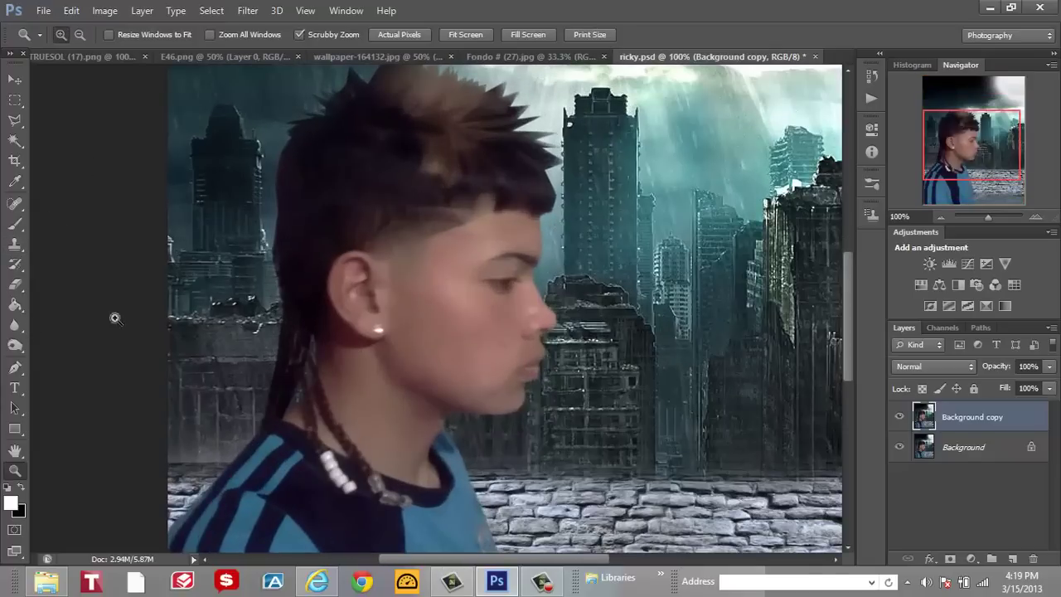
- Blur the forehead, cheek and jaw with a 28 px Blur brush
left_click(19, 330)
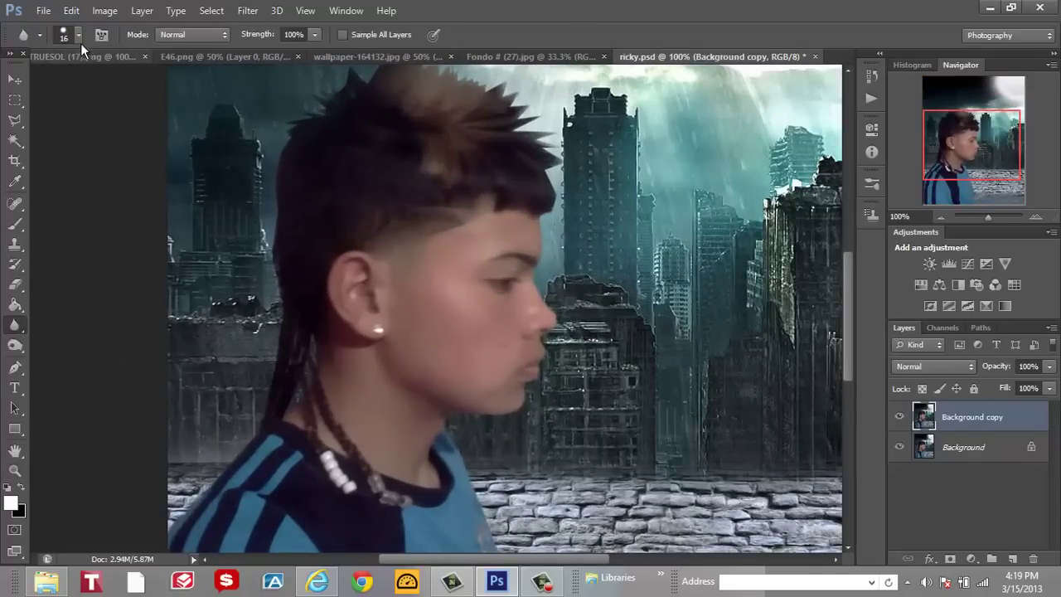
left_click(79, 36)
left_click(143, 216)
left_click(460, 310)
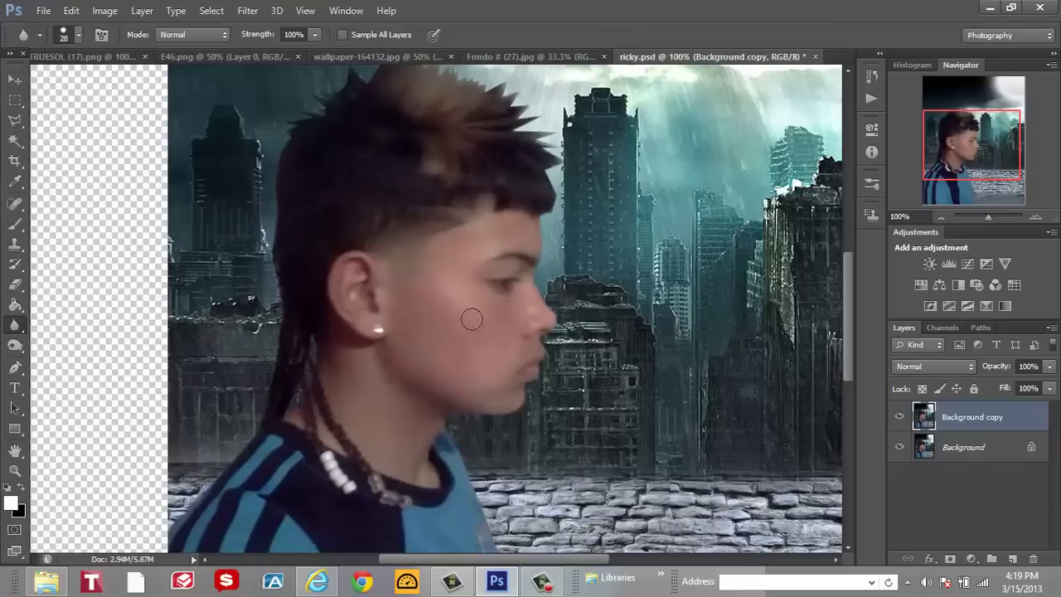
mouse_move(445, 267)
left_mouse_down()
mouse_move(490, 230)
mouse_move(523, 239)
left_mouse_up()
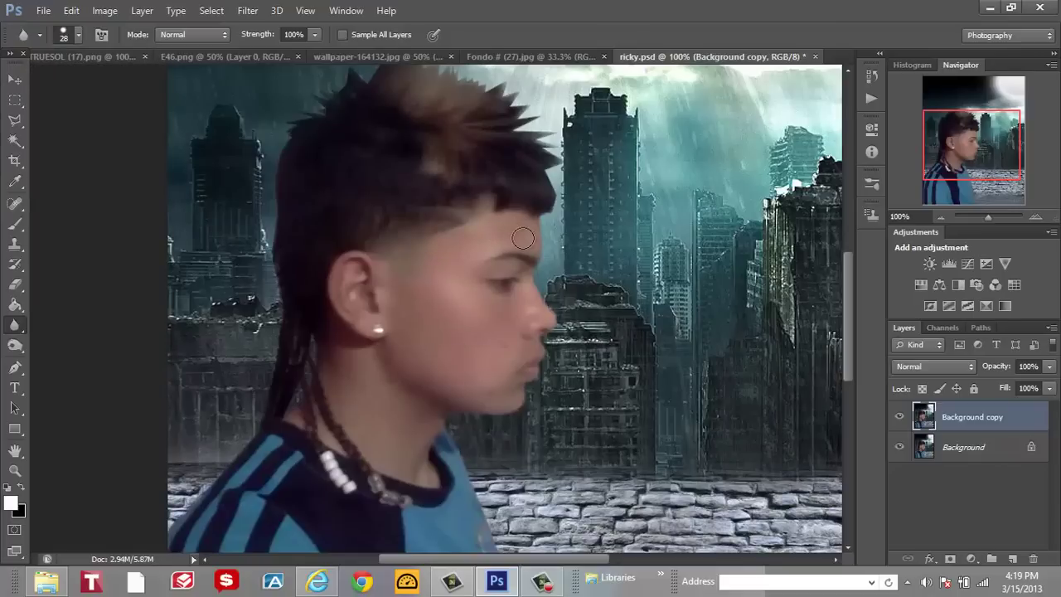
mouse_move(437, 292)
left_mouse_down()
mouse_move(411, 318)
mouse_move(451, 348)
mouse_move(511, 327)
left_mouse_up()
mouse_move(398, 362)
left_mouse_down()
mouse_move(482, 397)
mouse_move(407, 334)
left_mouse_up()
mouse_move(493, 236)
left_mouse_down()
mouse_move(525, 230)
mouse_move(476, 230)
mouse_move(433, 267)
mouse_move(398, 334)
mouse_move(458, 362)
mouse_move(521, 308)
left_mouse_up()
scroll(512, 178, "up", 2)
- Zoom back out to 50% to see the whole image
left_click(15, 469)
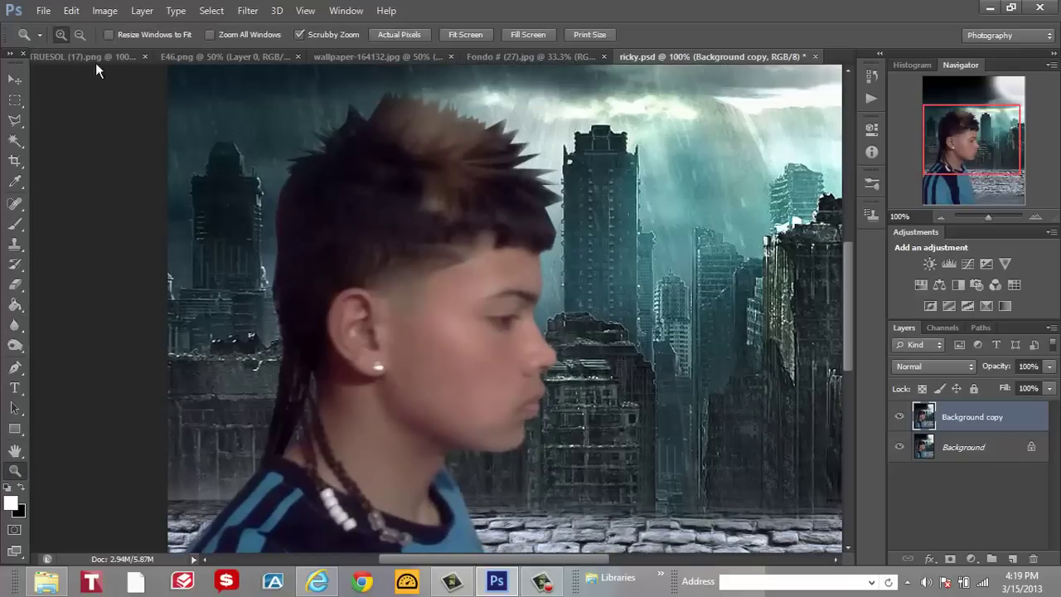
left_click(529, 325, "alt")
left_click(529, 324, "alt")
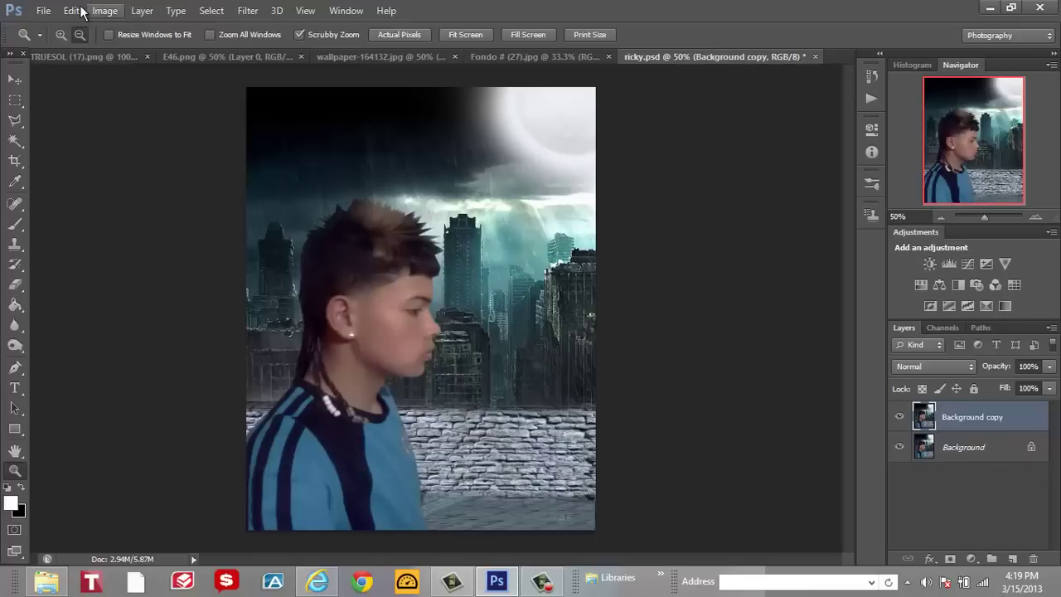
- Apply a Photo Filter with colour 0597bc at 59% density
left_click(107, 11)
mouse_move(223, 53)
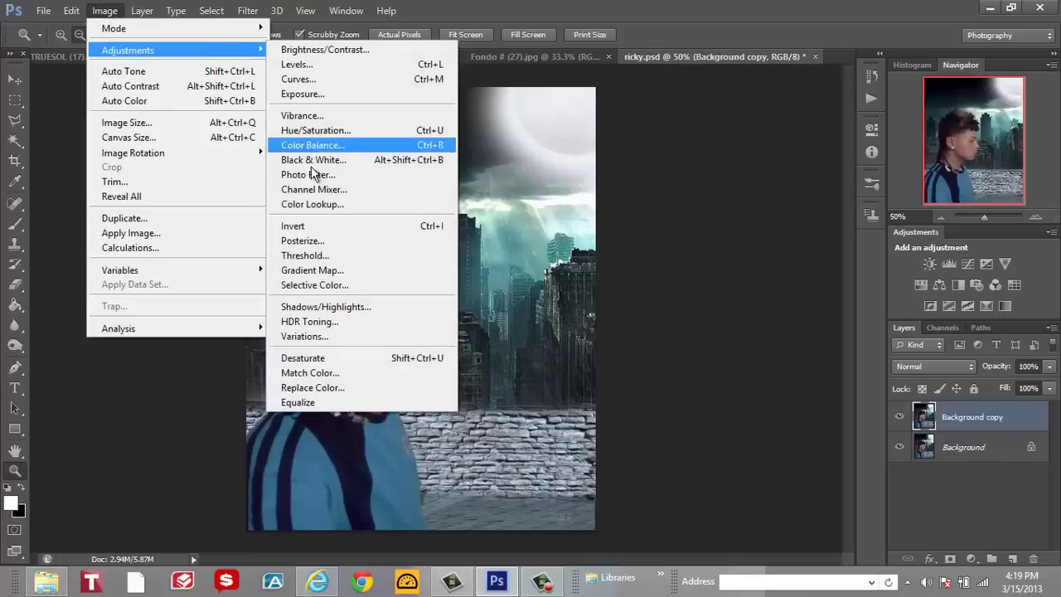
left_click(320, 176)
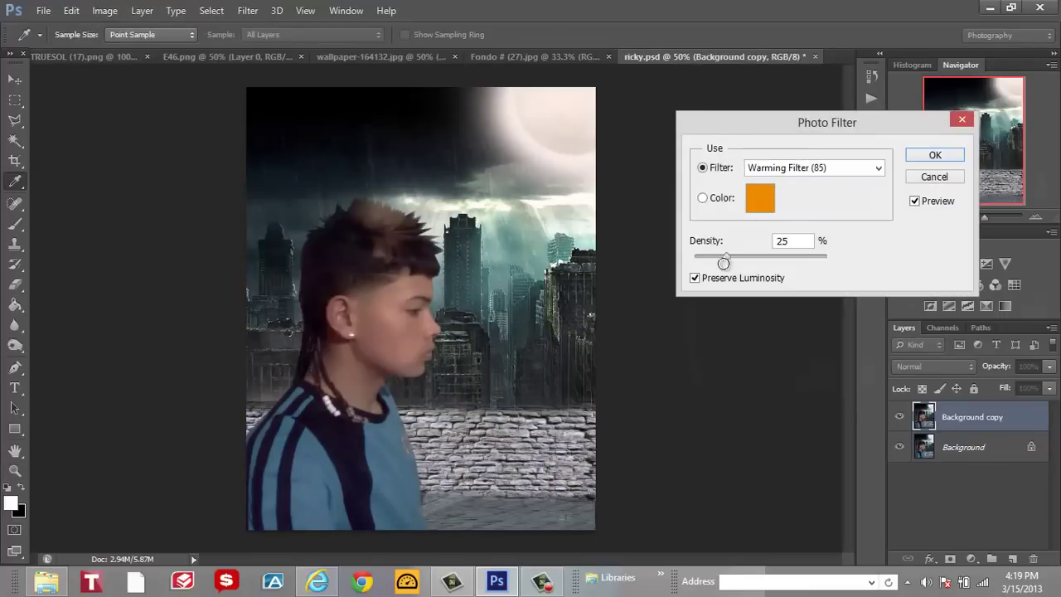
left_click(760, 198)
left_click(894, 272)
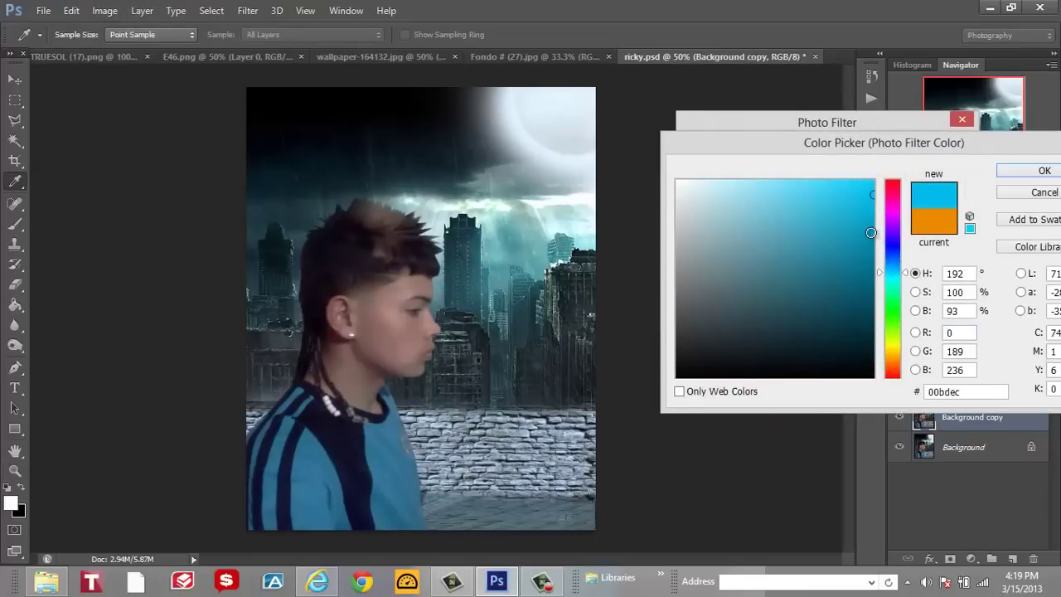
left_click(869, 232)
left_click(1011, 171)
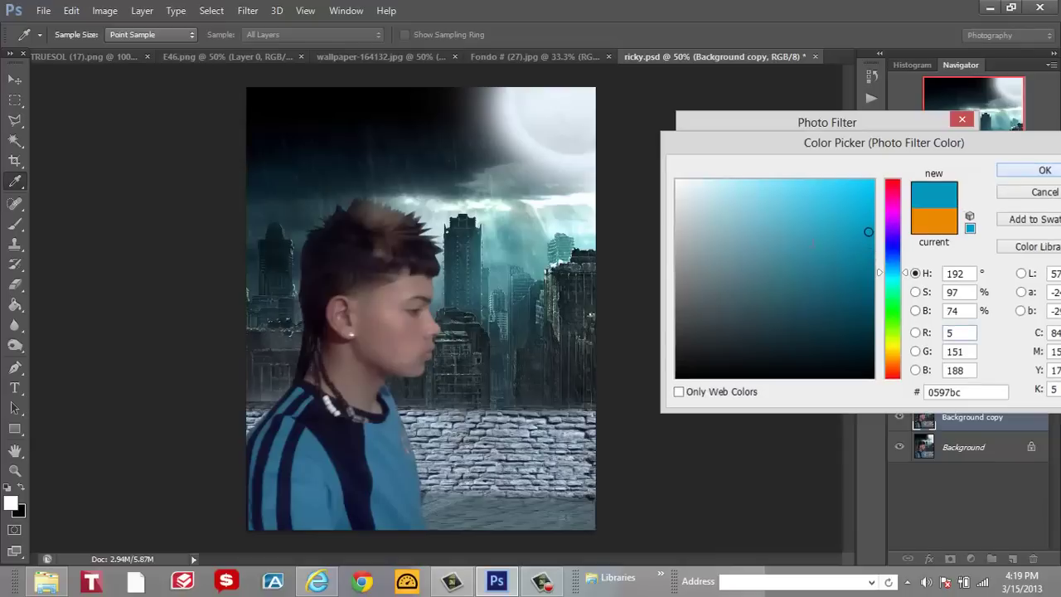
left_click_drag(731, 258, 773, 262)
key("z")
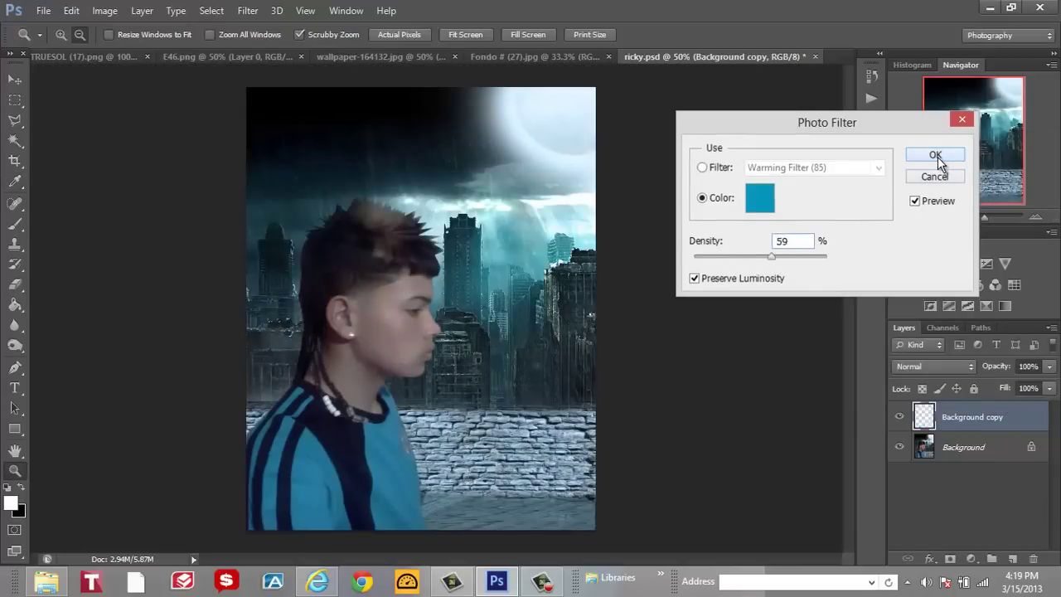
left_click(934, 155)
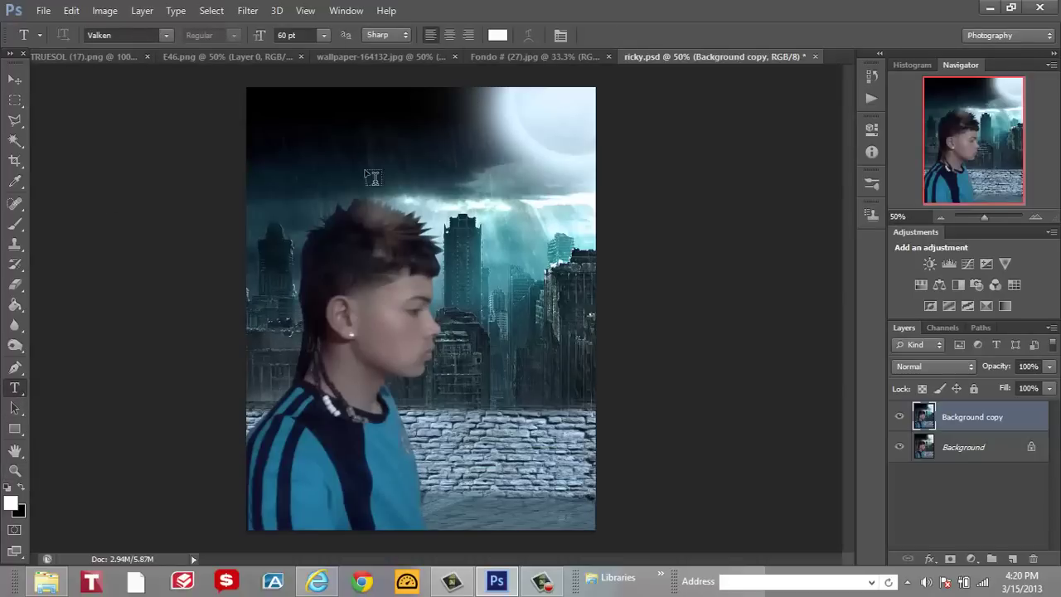
- Create a text layer on the wall in AcmeFont and type 'Rick' for the title
left_click(431, 381)
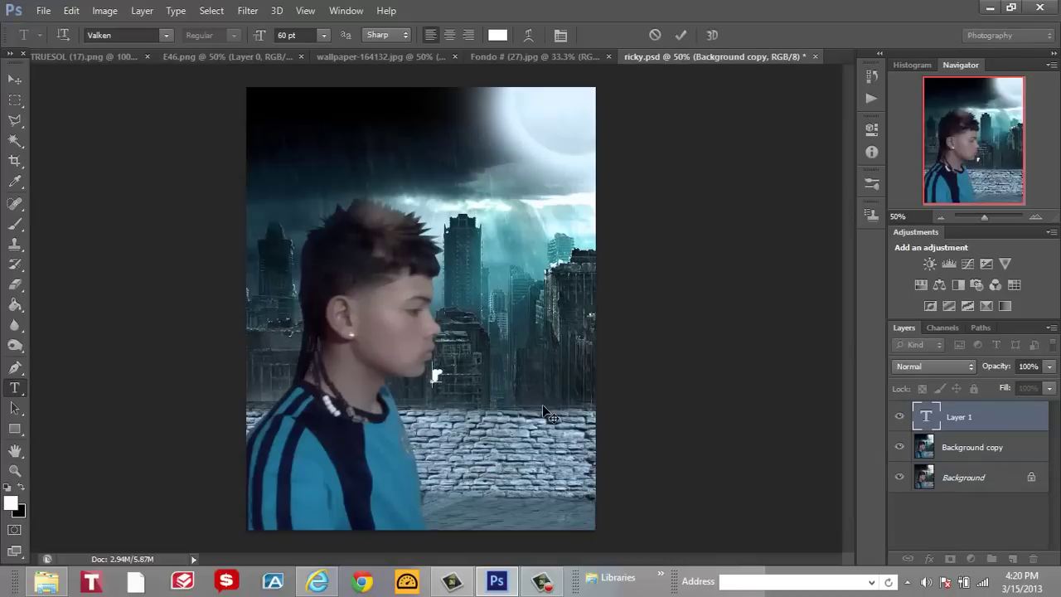
type("T")
key("BackSpace")
left_click(166, 35)
left_click_drag(326, 393, 289, 78)
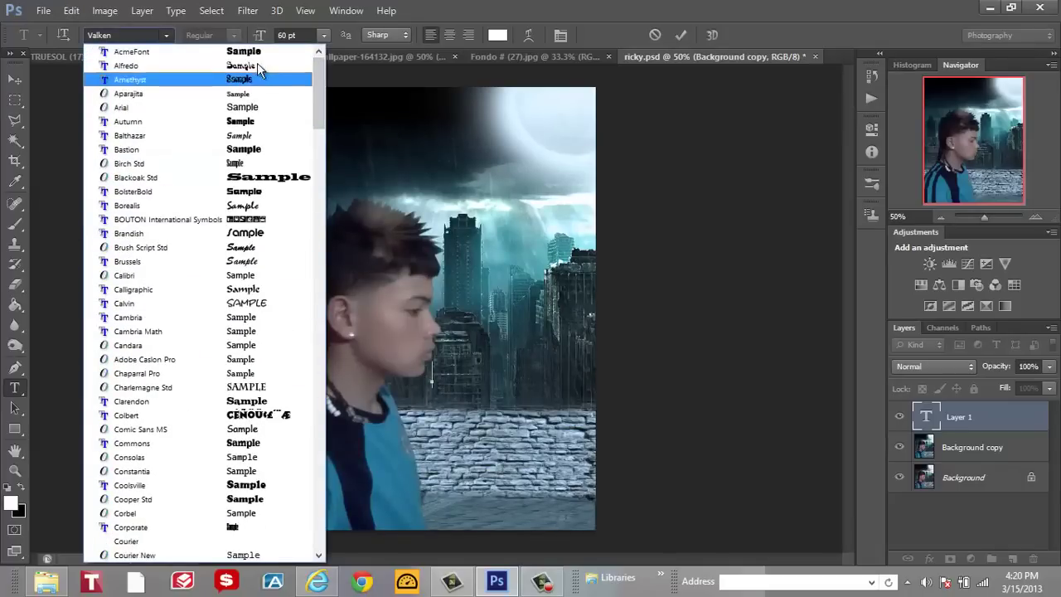
left_click(253, 51)
type("Ricky")
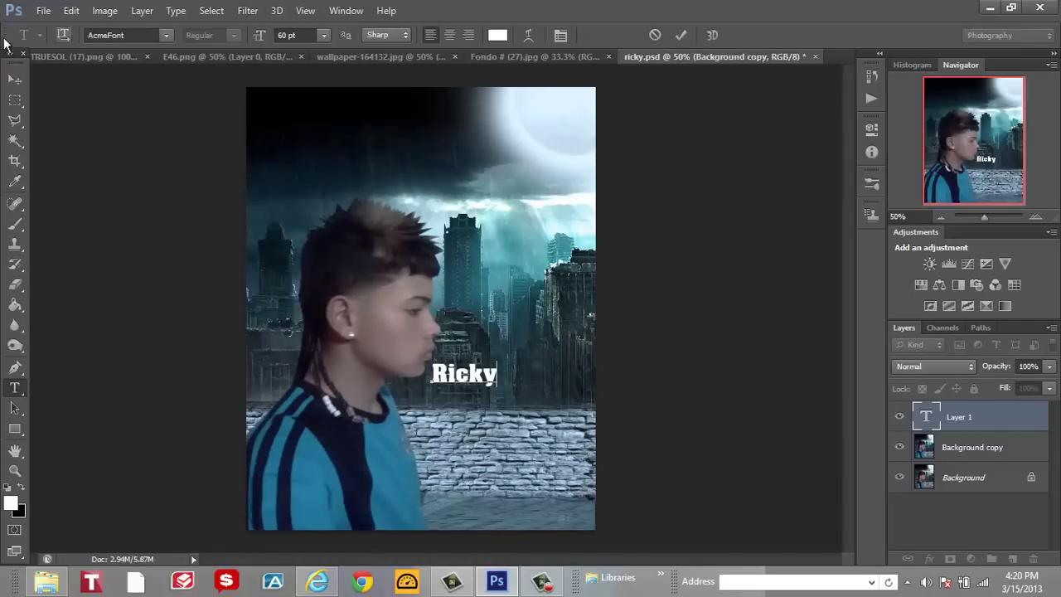
- Scale up the Ricky text with Free Transform, lowering it slightly
left_click(71, 10)
left_click(183, 285)
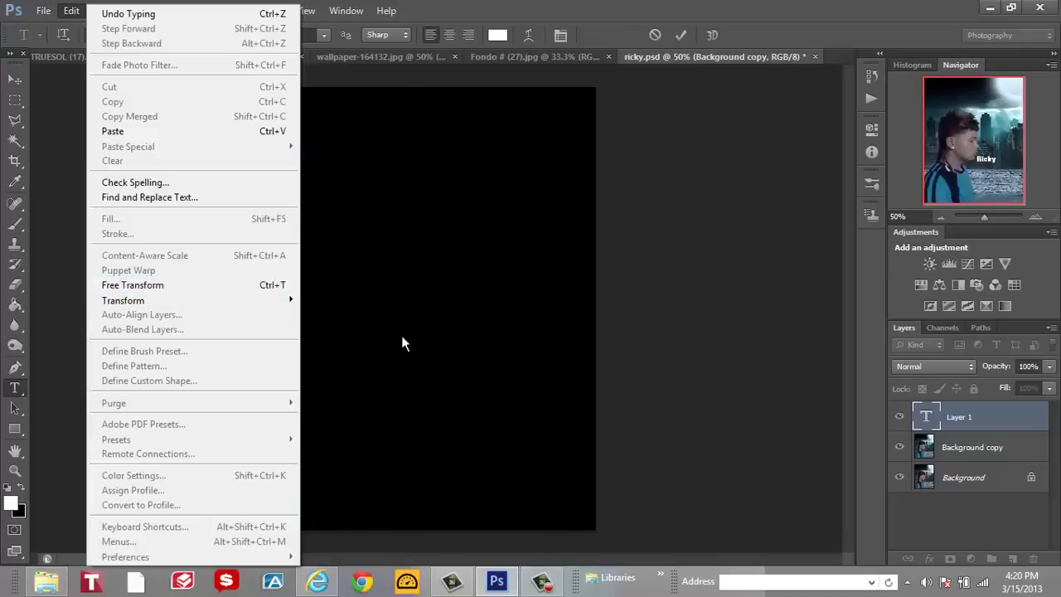
left_click_drag(542, 338, 543, 399)
left_click(780, 35)
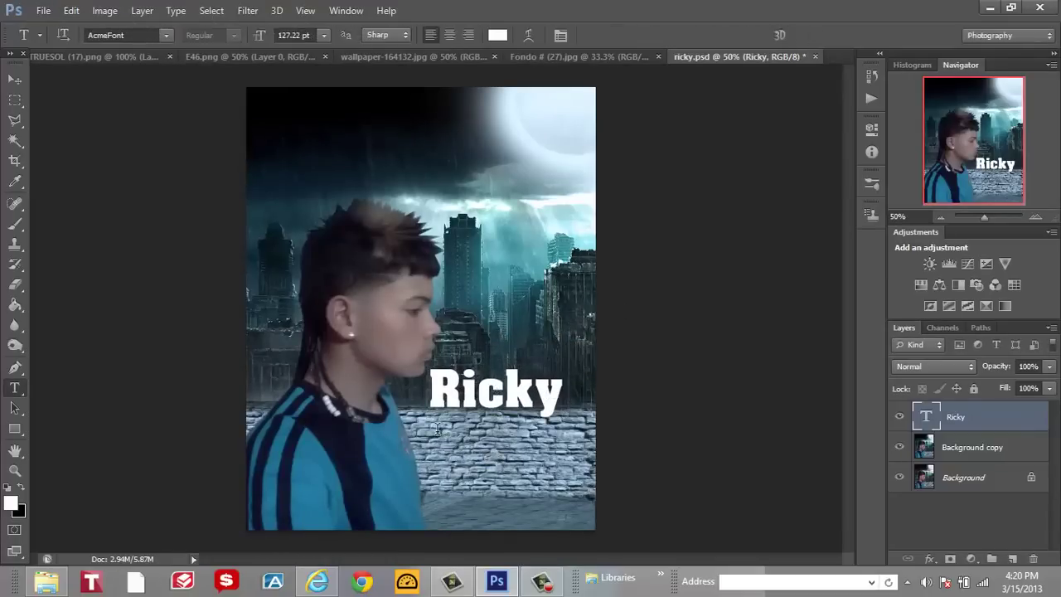
left_click(488, 448)
type("R")
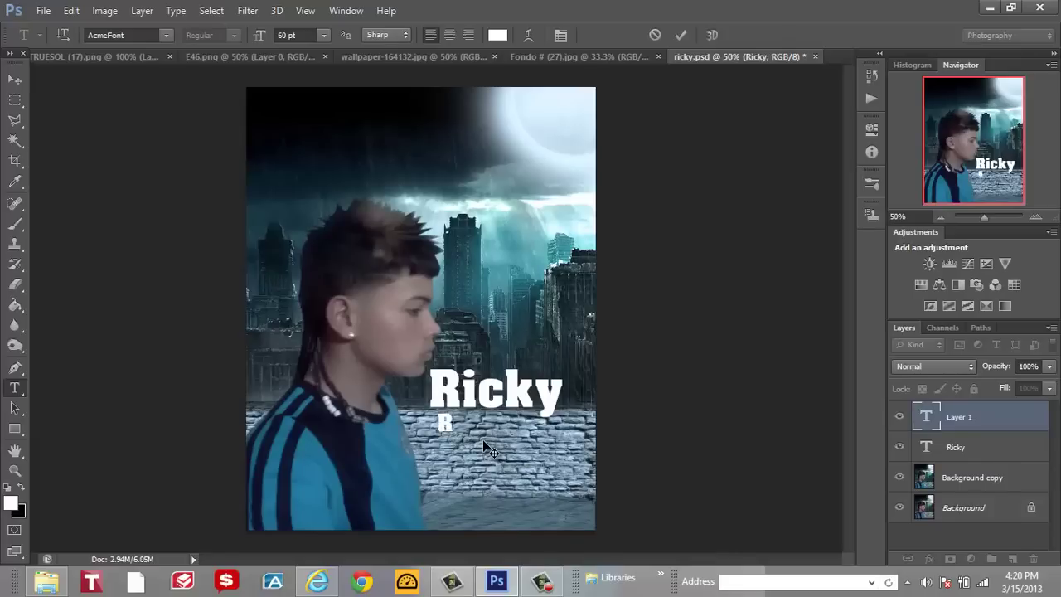
type("osado")
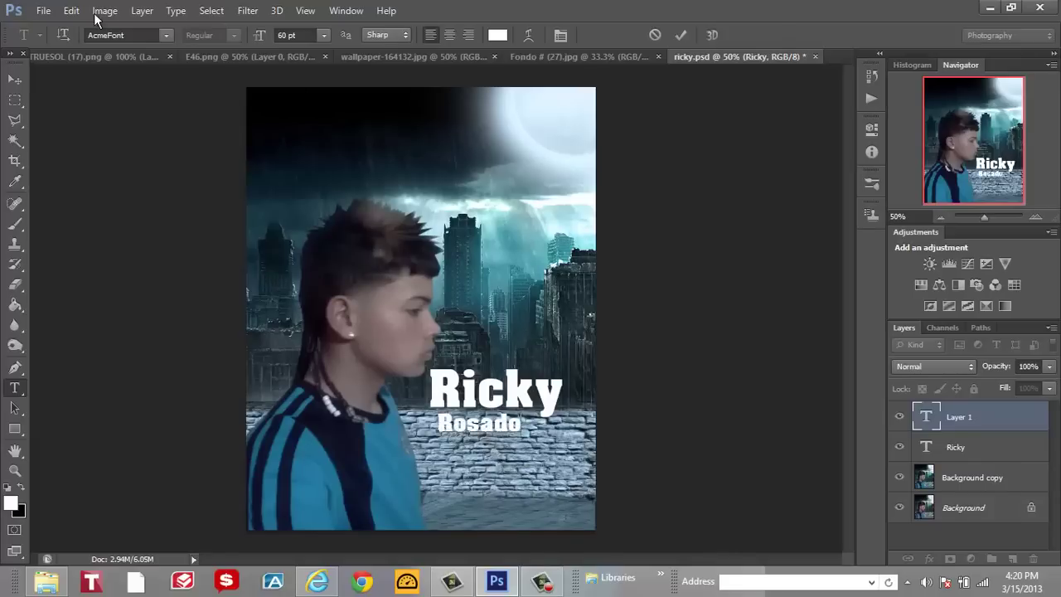
left_click(72, 10)
left_click(170, 284)
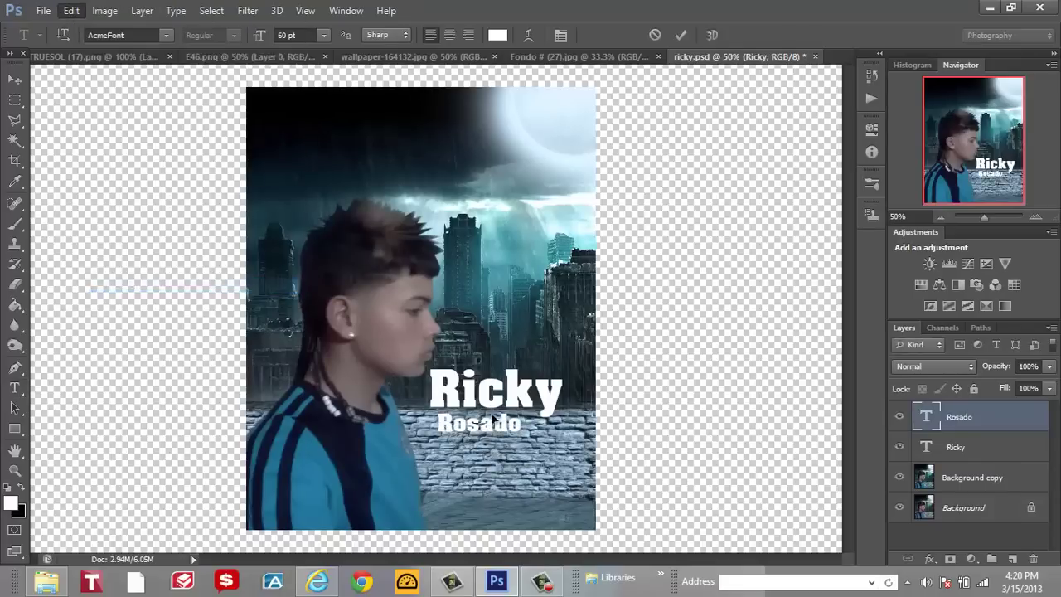
mouse_move(531, 435)
left_mouse_down()
mouse_move(551, 443)
mouse_move(516, 437)
left_mouse_up()
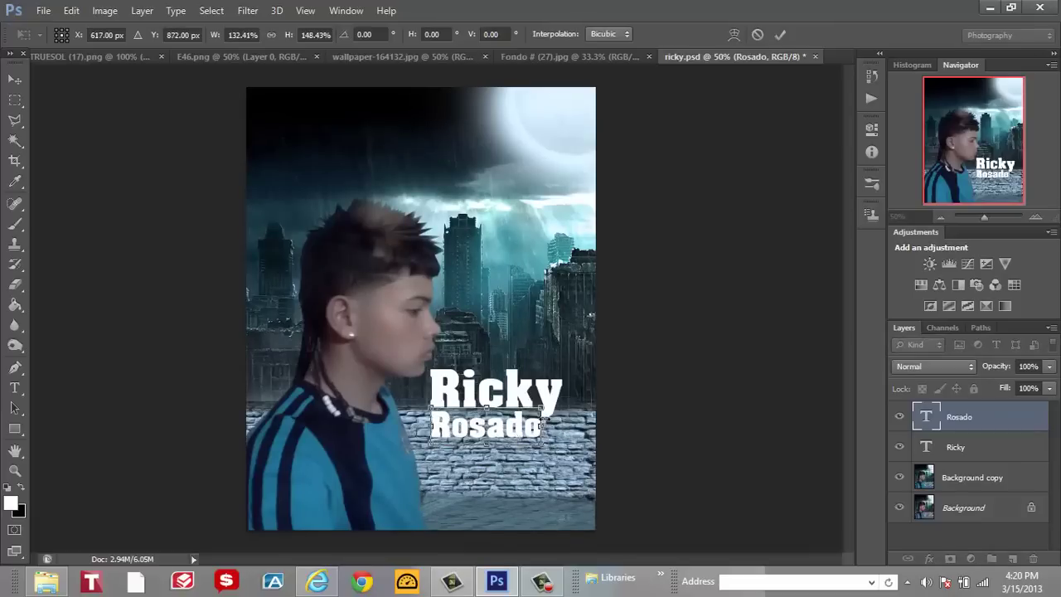
left_click(784, 34)
- Give Rosado a drop shadow and a faded red Color Overlay so it looks pink
right_click(961, 410)
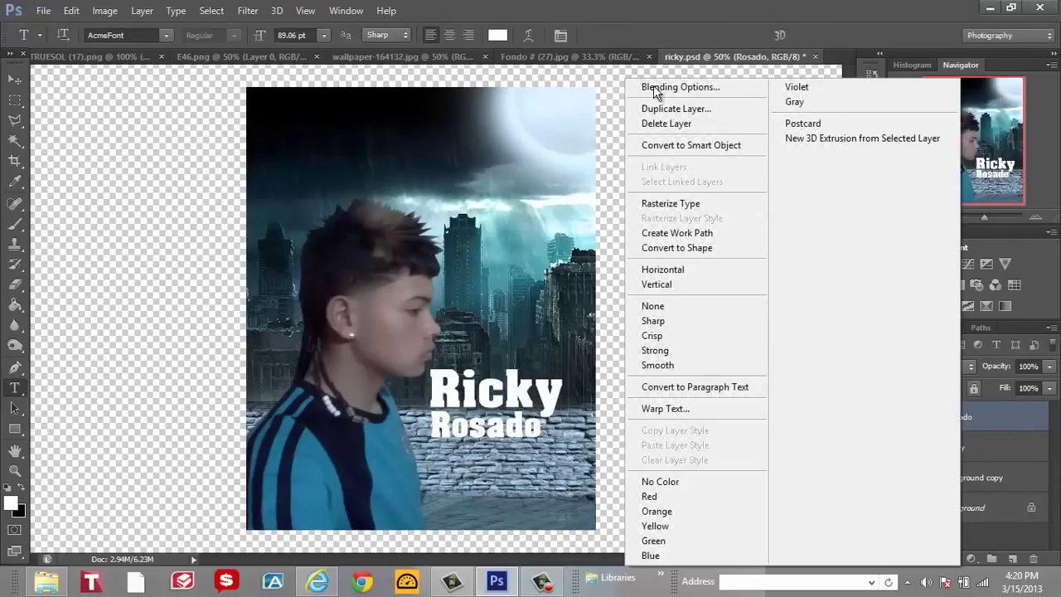
left_click(688, 85)
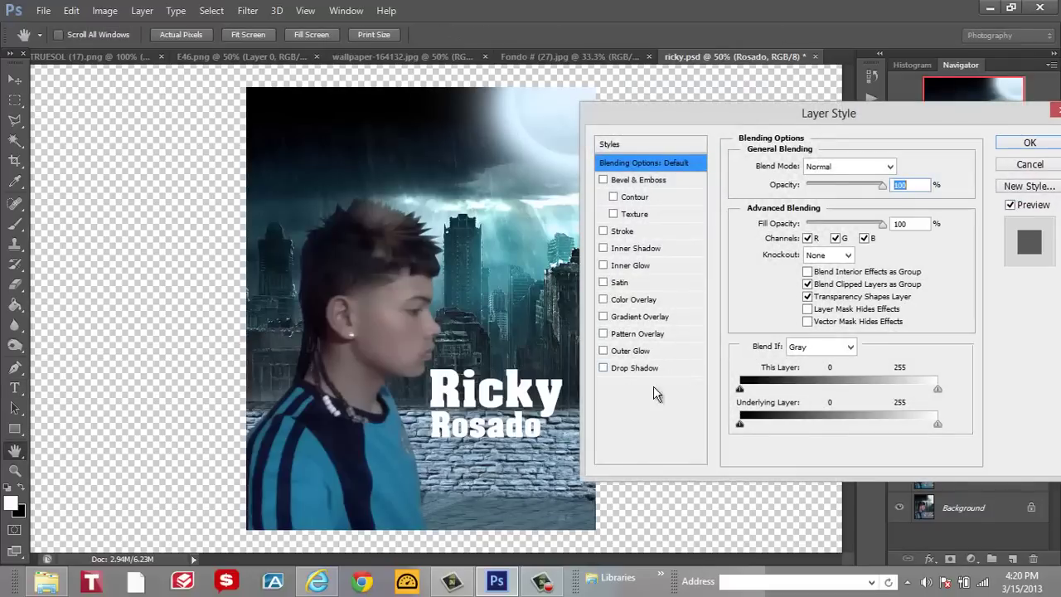
left_click(604, 367)
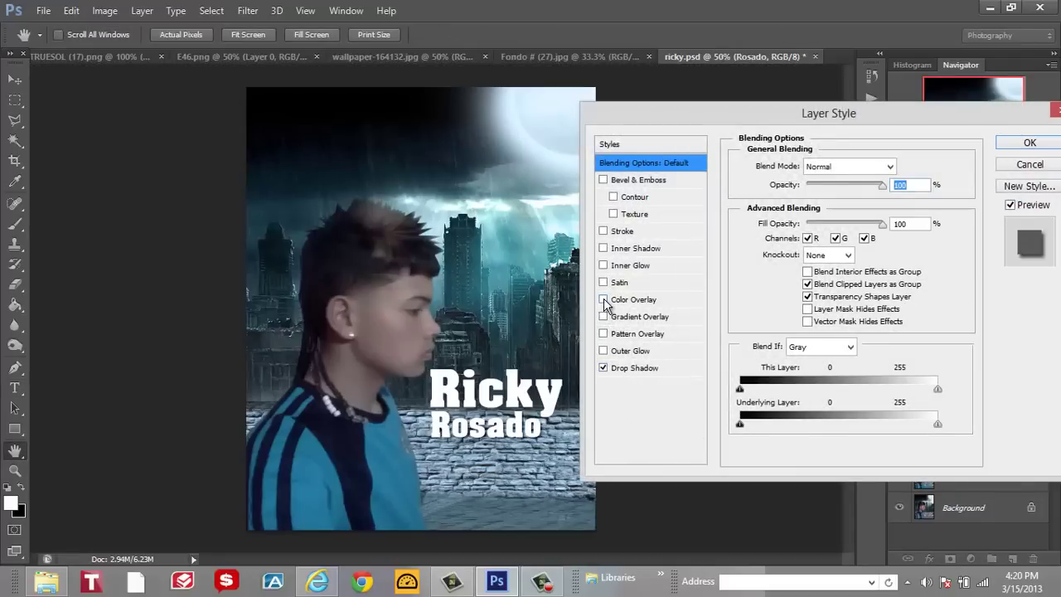
left_click(603, 299)
left_click(635, 300)
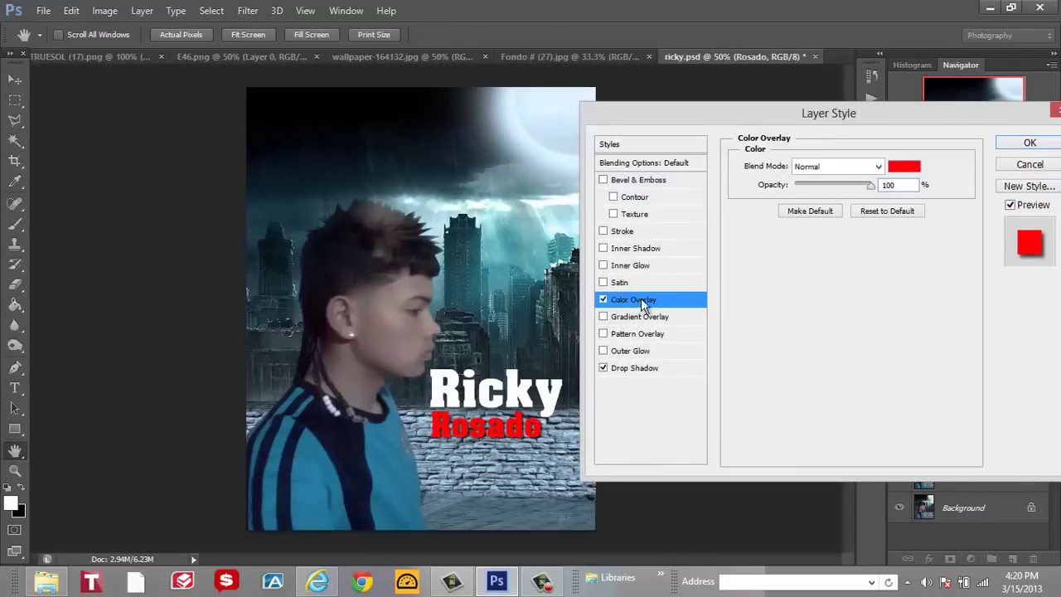
left_click_drag(880, 189, 831, 192)
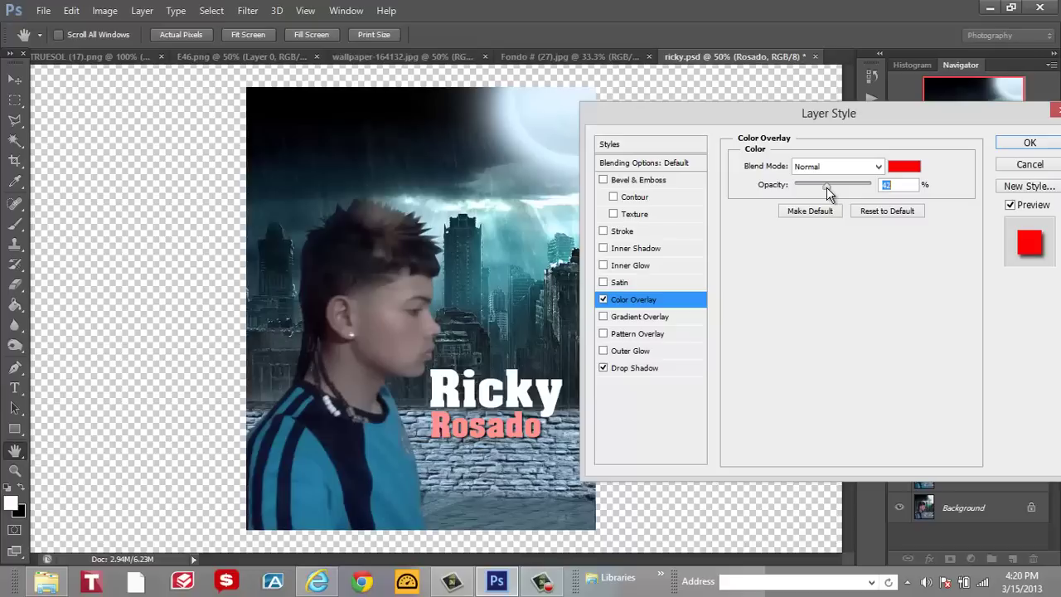
left_click(1027, 142)
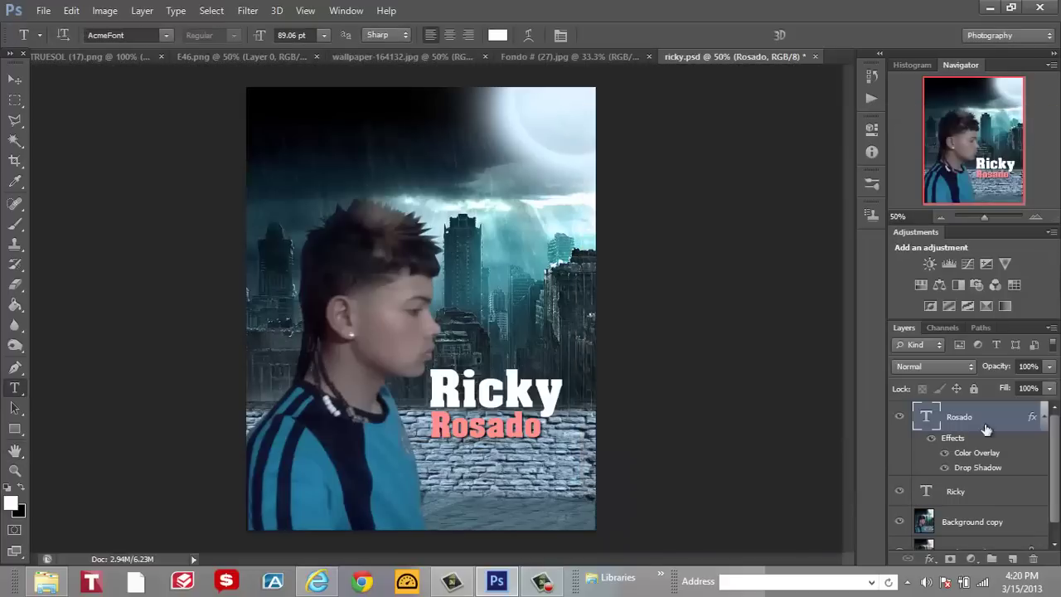
- Apply a blue 0084ff Color Overlay at 100% opacity to the Ricky layer
left_click(961, 492)
right_click(961, 493)
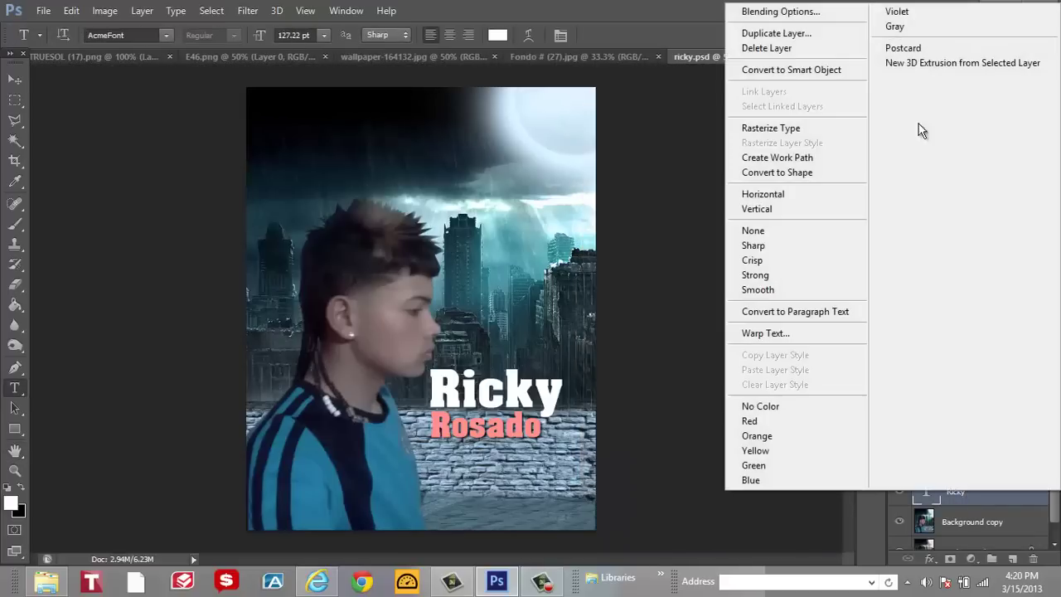
left_click(771, 12)
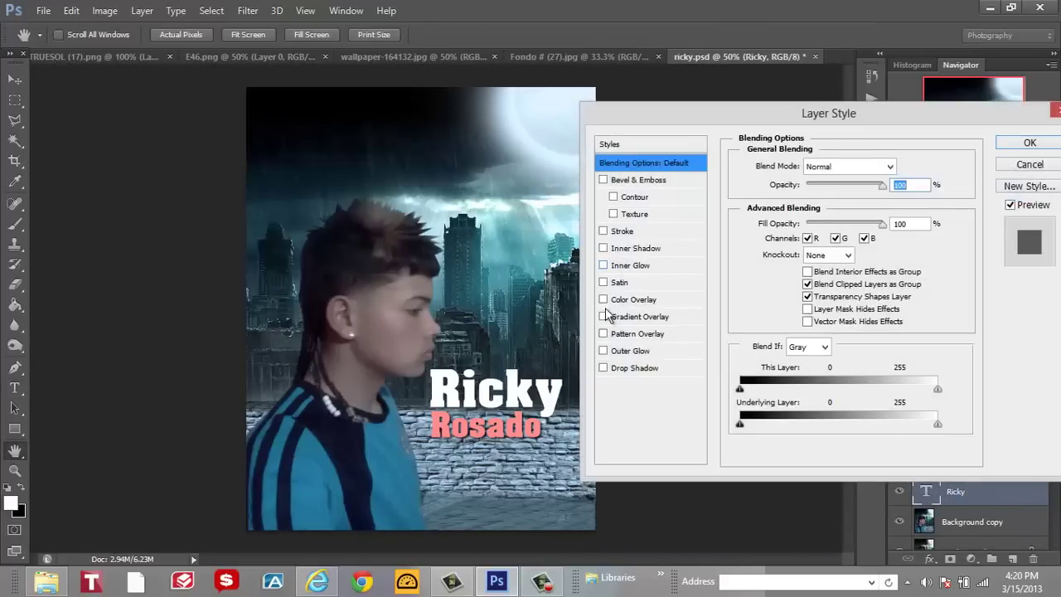
left_click(602, 299)
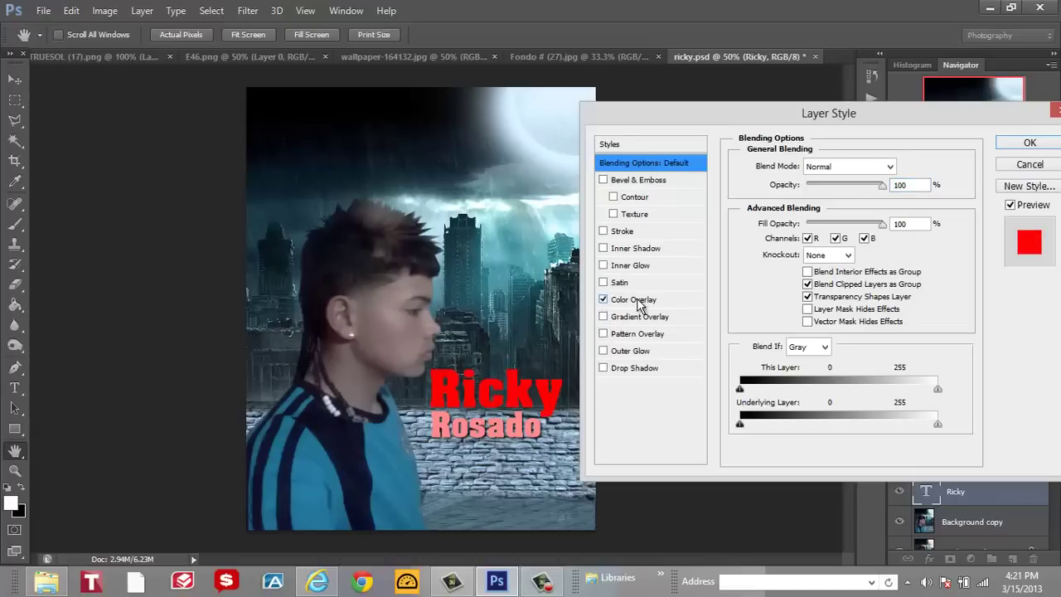
left_click(639, 300)
left_click(906, 167)
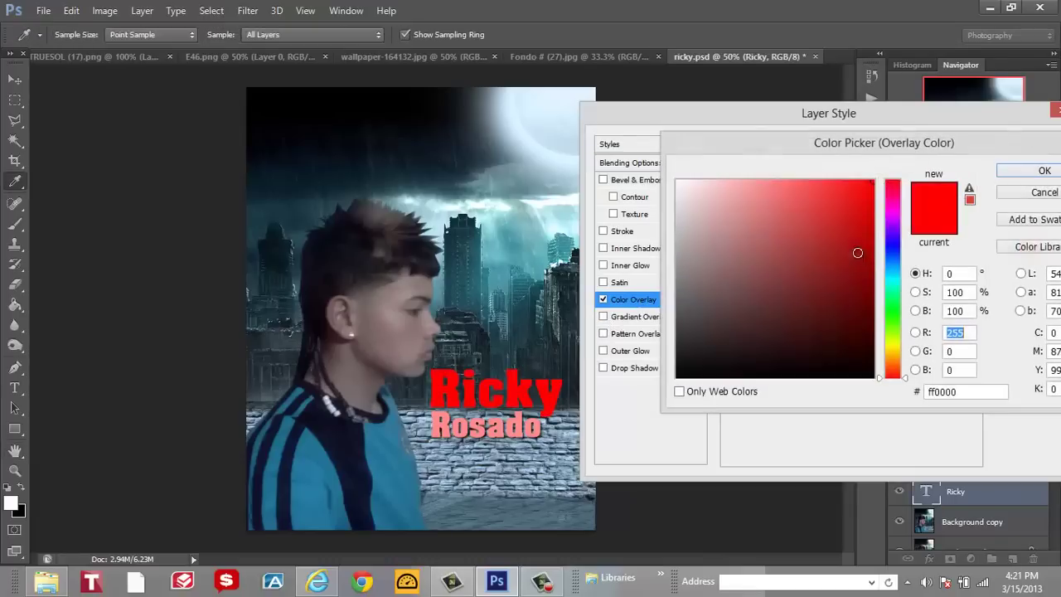
left_click(893, 285)
left_click(892, 262)
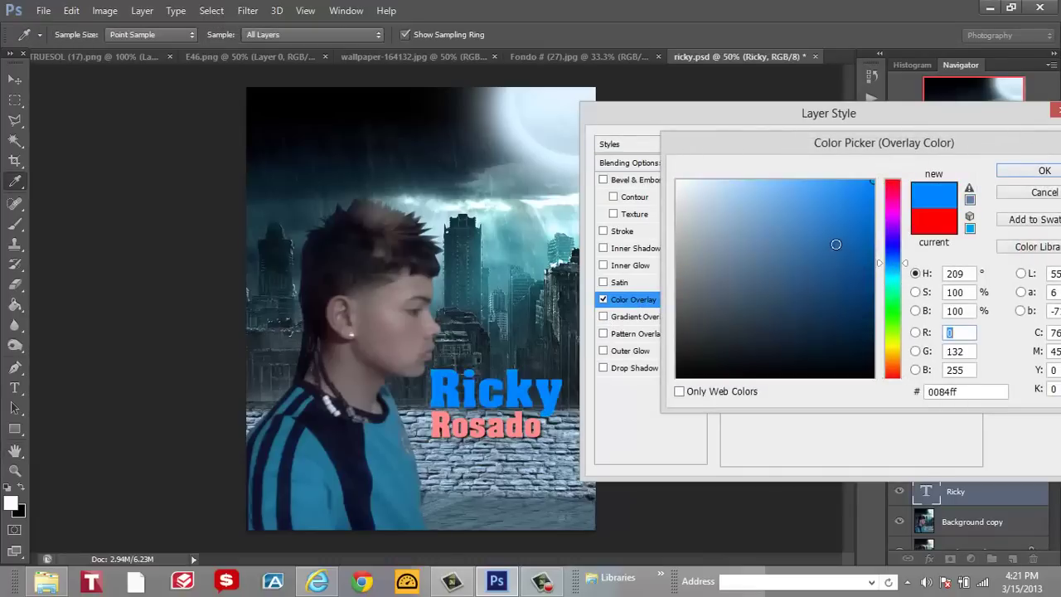
left_click(1020, 172)
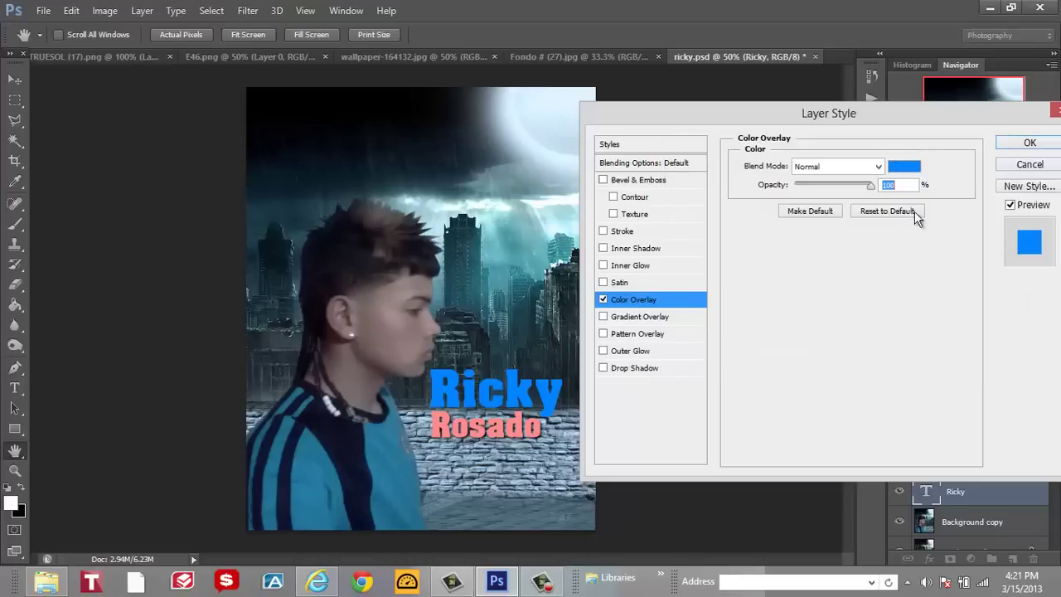
mouse_move(870, 186)
left_mouse_down()
mouse_move(849, 191)
mouse_move(884, 186)
left_mouse_up()
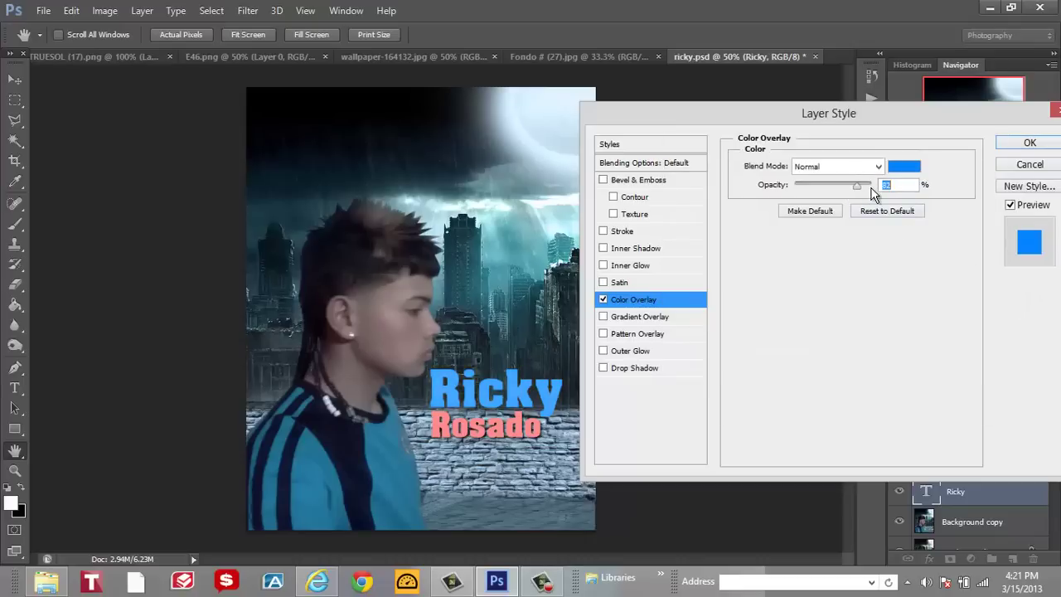
left_click(1027, 144)
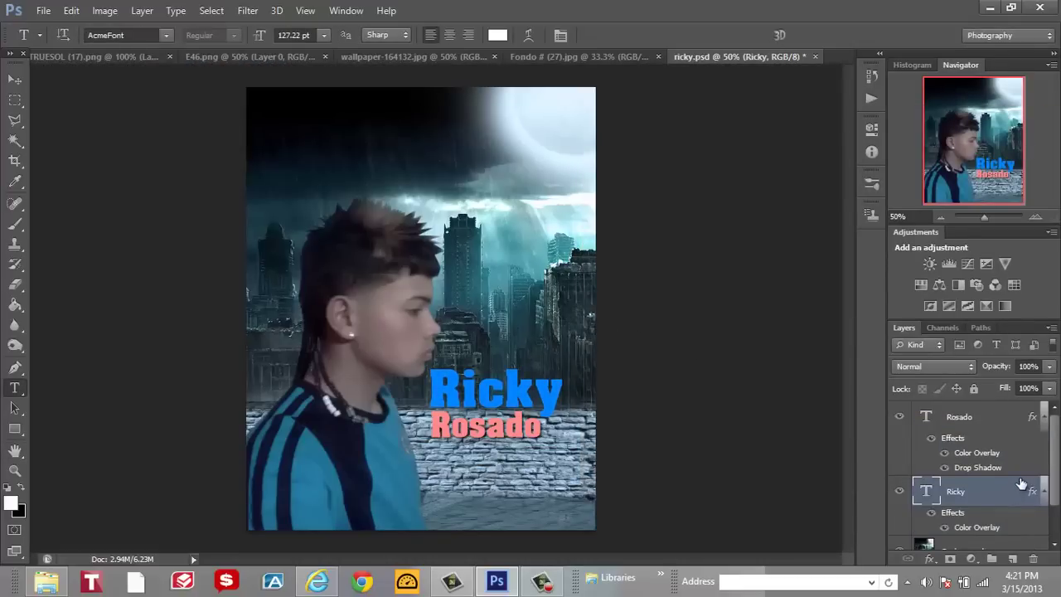
- Merge the Ricky and Rosado layers, move them up and right, then flatten the image
left_click(949, 423, "shift")
key("ctrl+e")
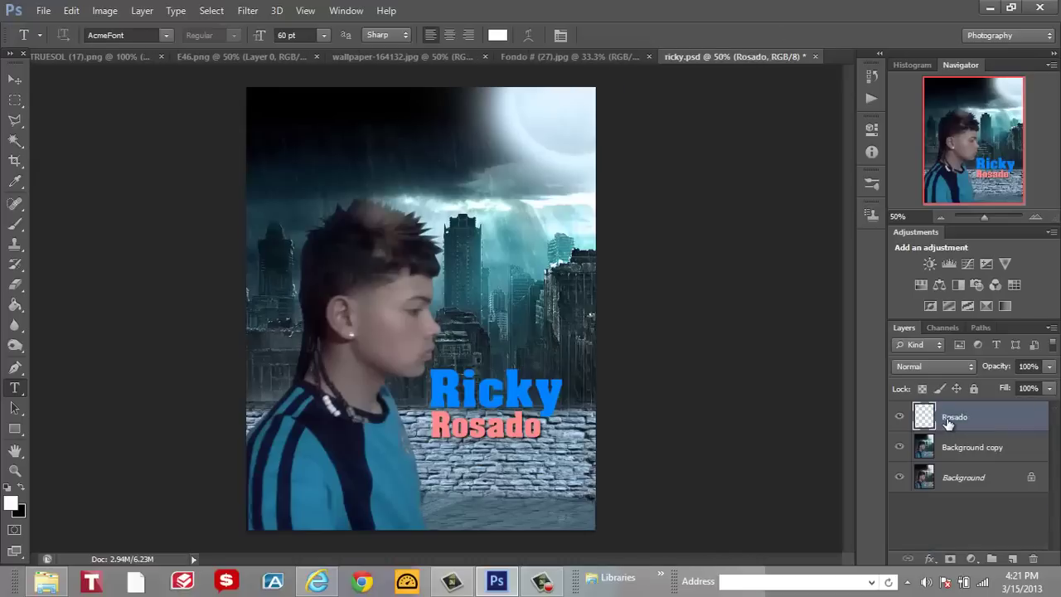
left_click(15, 79)
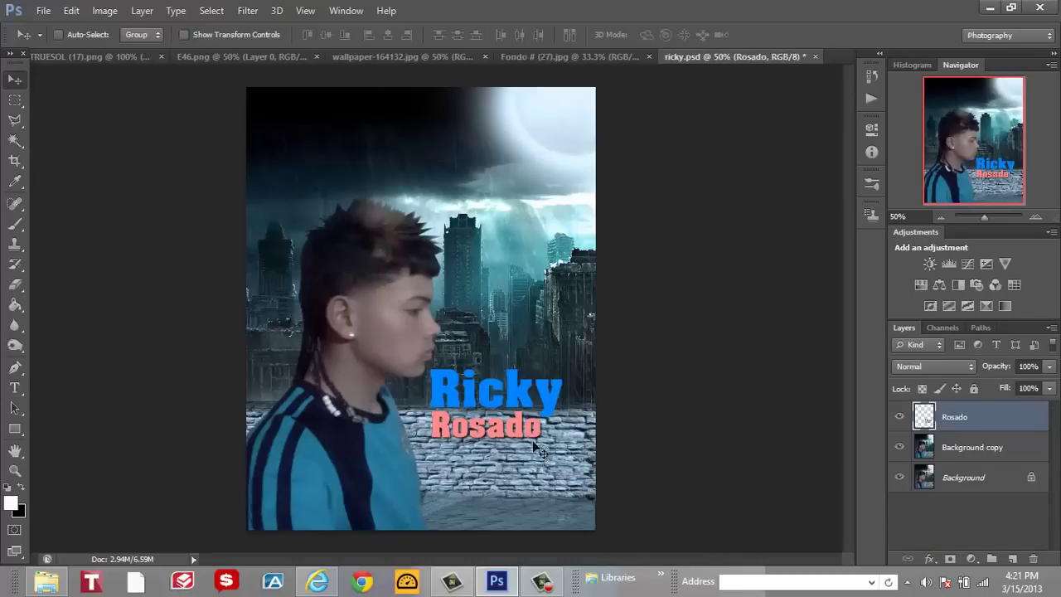
left_click_drag(494, 410, 550, 385)
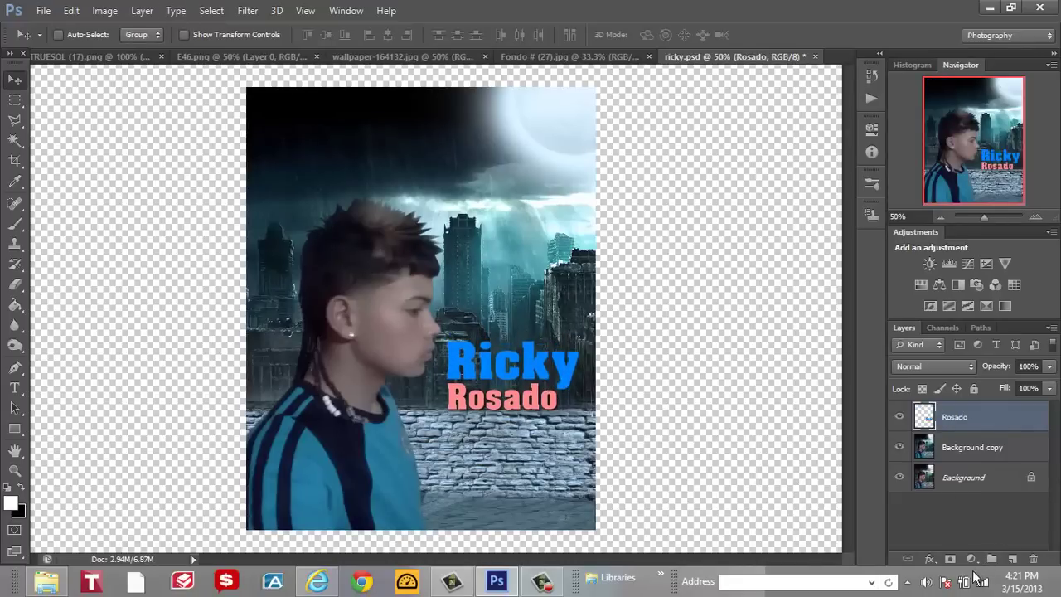
left_click(142, 10)
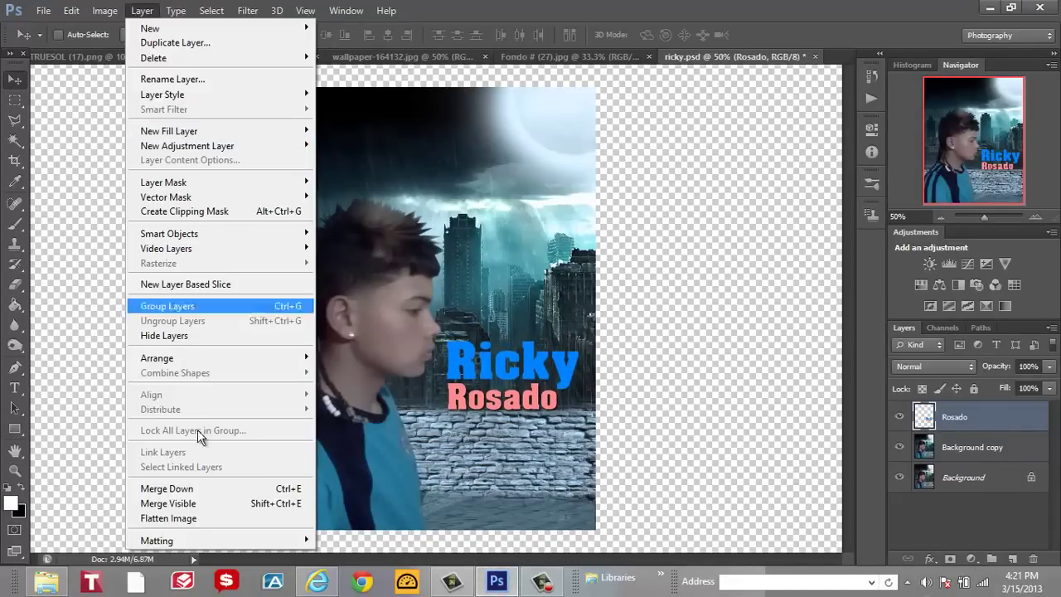
left_click(178, 518)
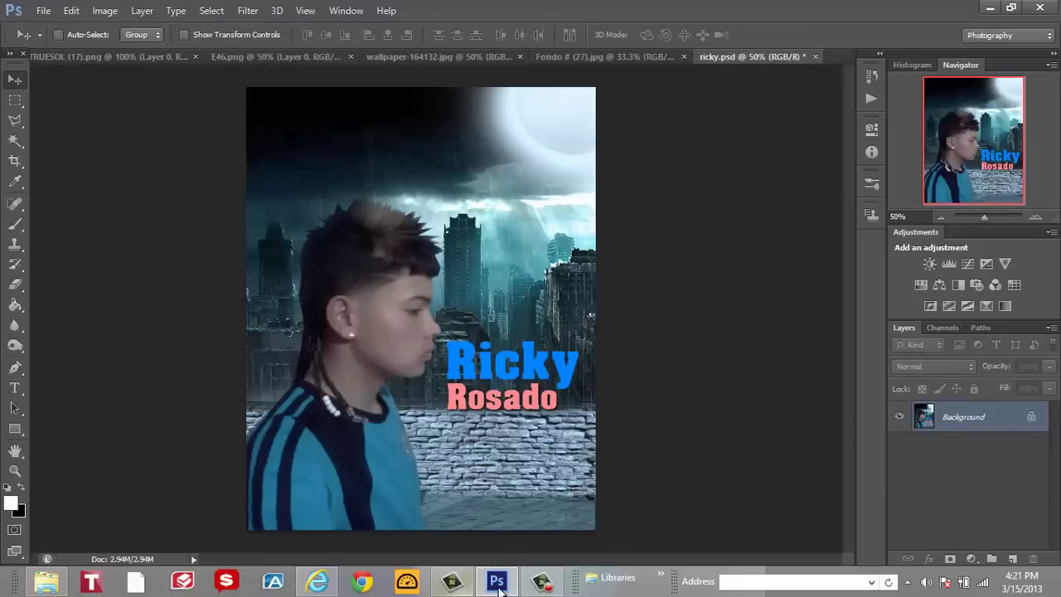